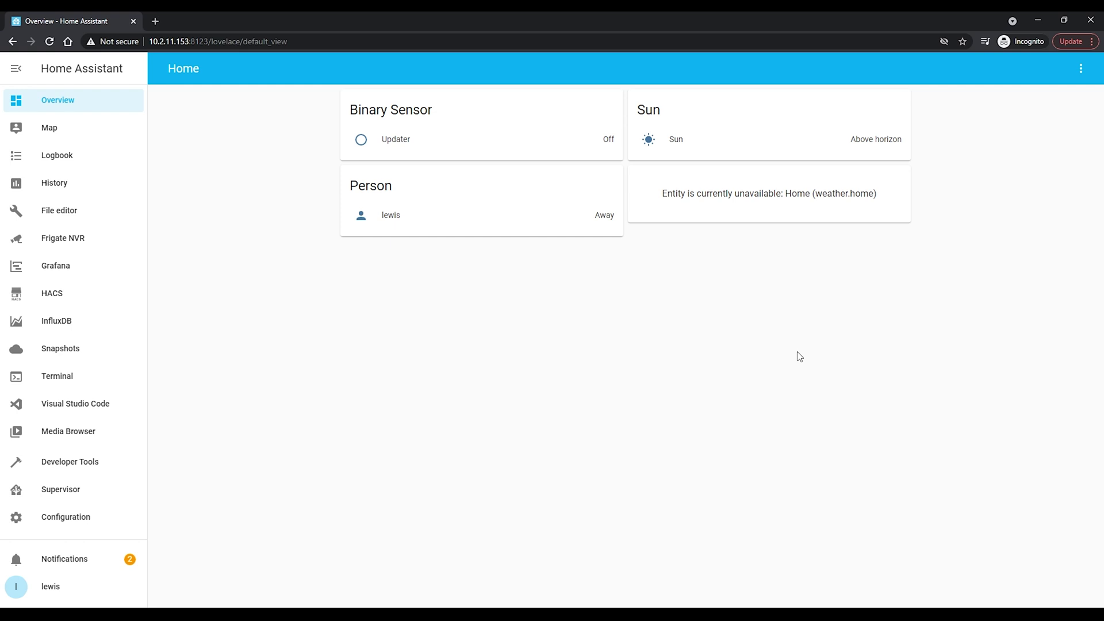
# Stop the MariaDB add-on from Supervisor and switch its Watchdog off.
pyautogui.click(109, 492)
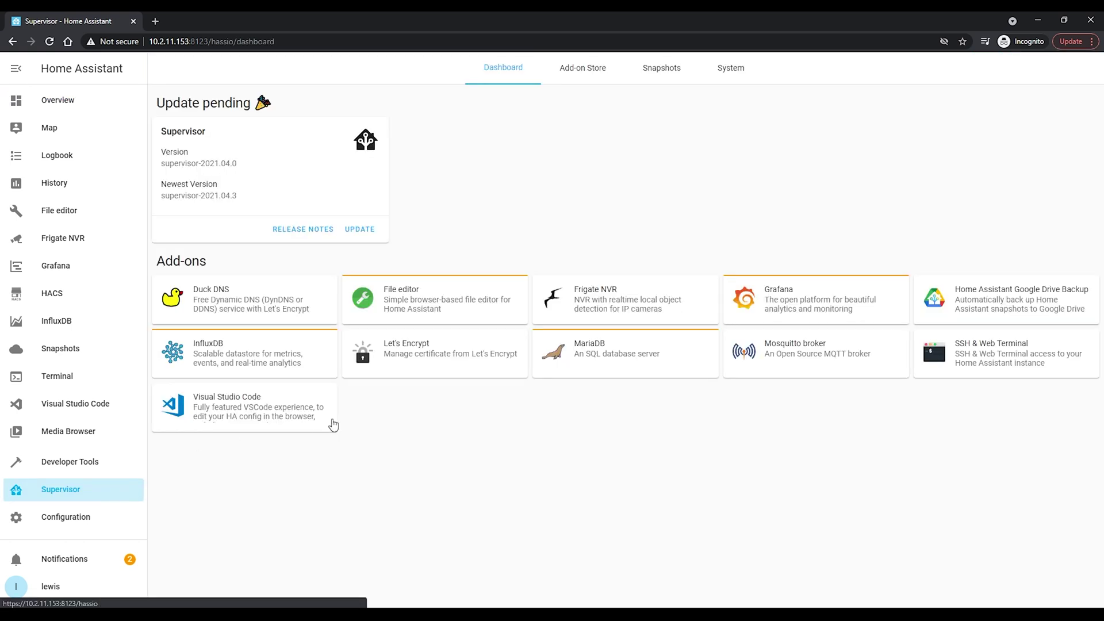
pyautogui.click(686, 358)
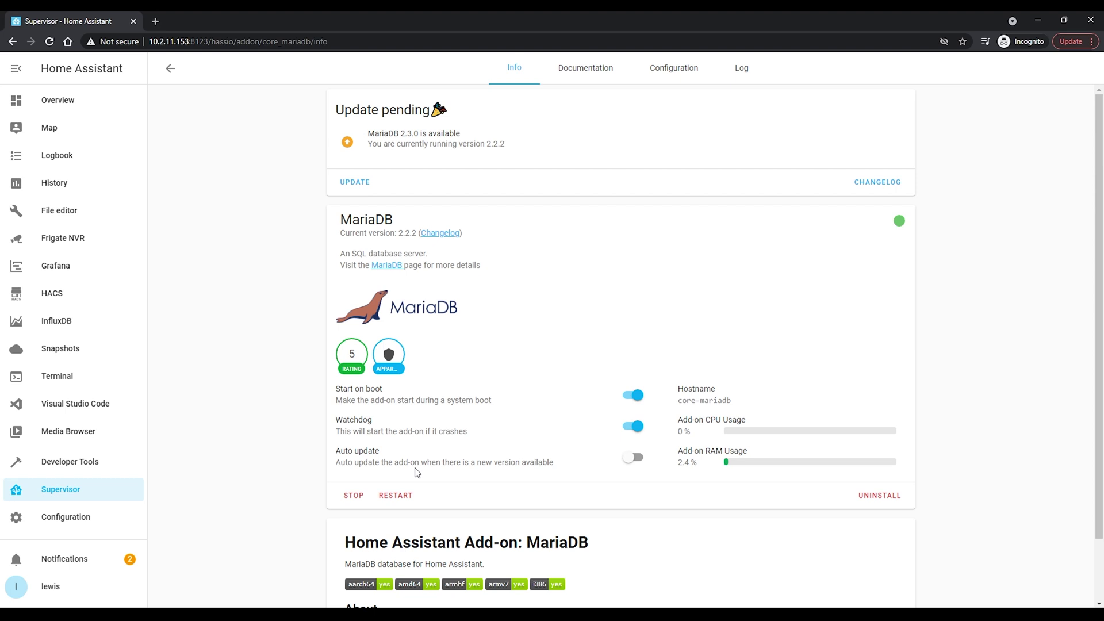
pyautogui.click(355, 497)
pyautogui.click(635, 426)
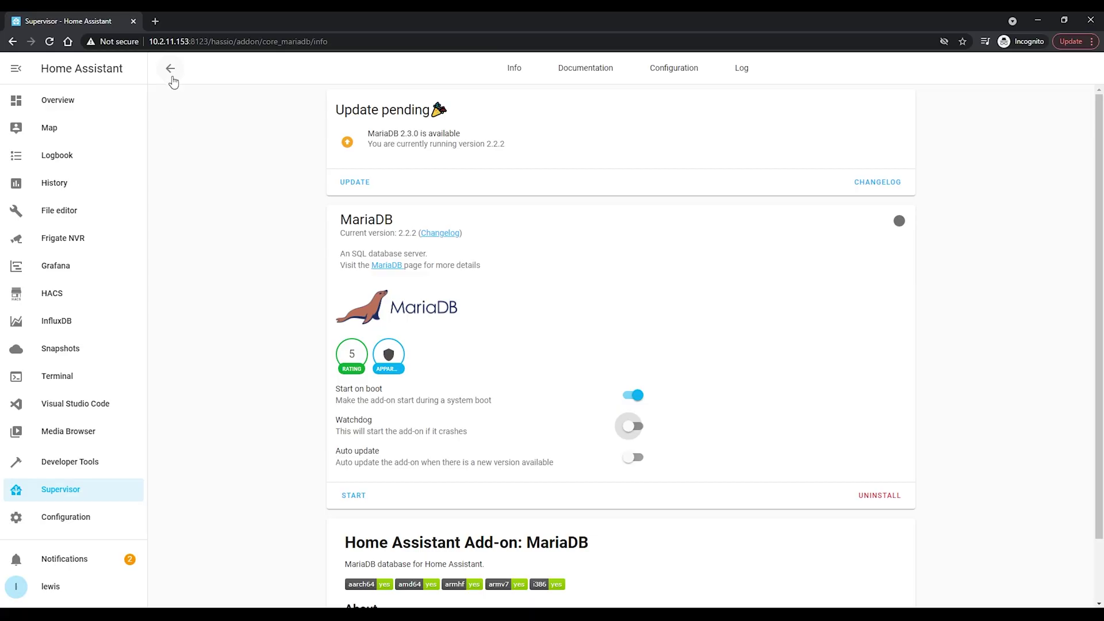
# Create a full snapshot named 'pre migration', after briefly previewing the partial snapshot options.
pyautogui.click(170, 69)
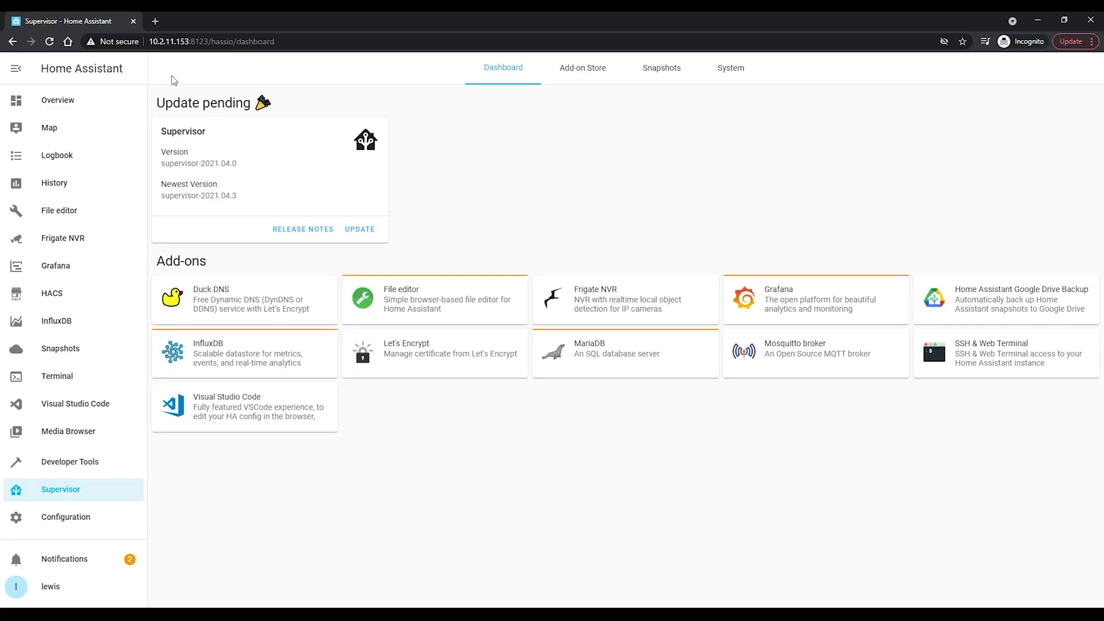
pyautogui.click(690, 77)
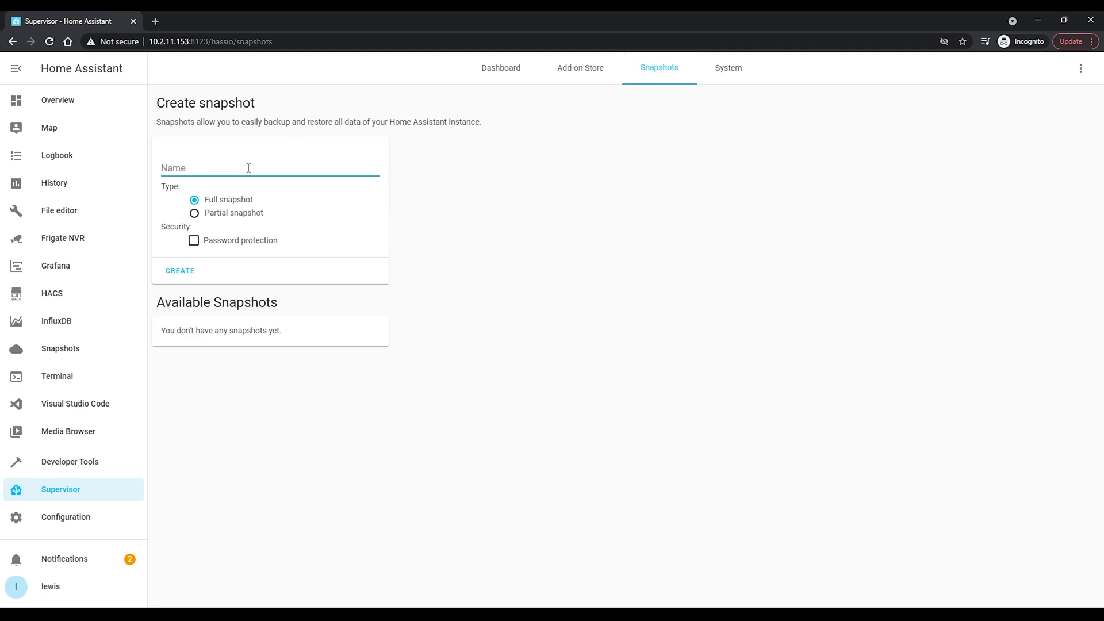
pyautogui.write('pre migration')
pyautogui.click(451, 212)
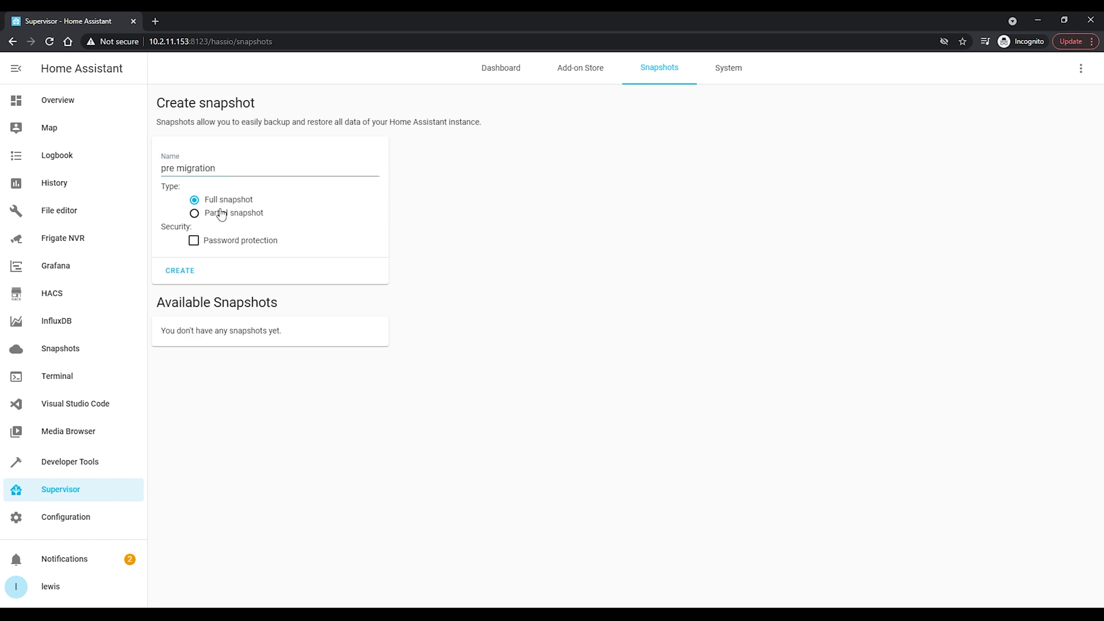
pyautogui.click(195, 214)
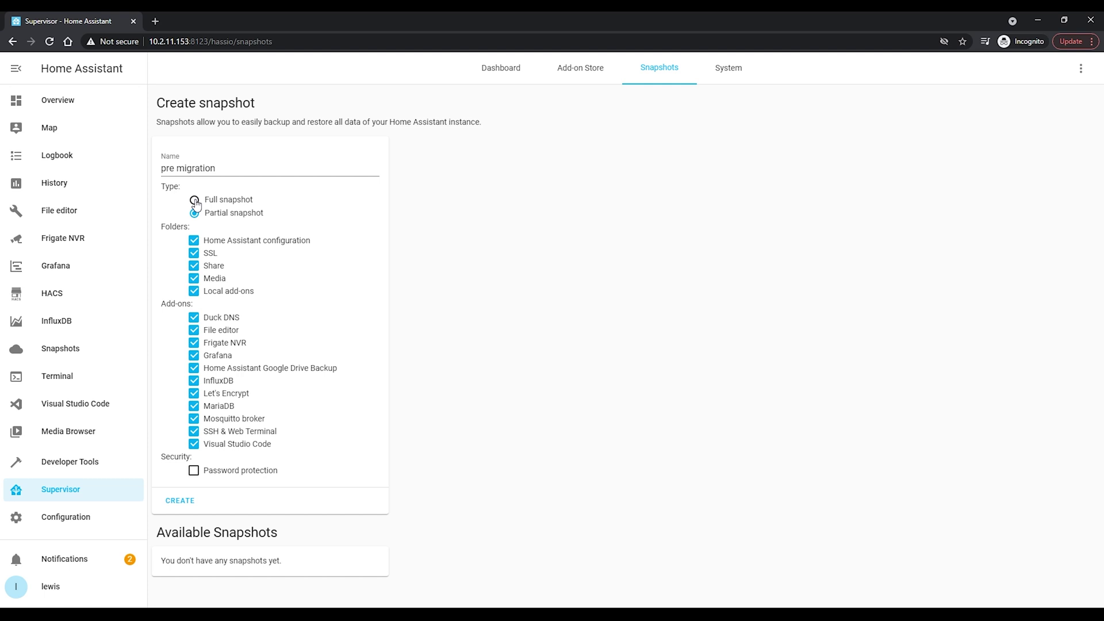
pyautogui.click(196, 279)
pyautogui.click(195, 279)
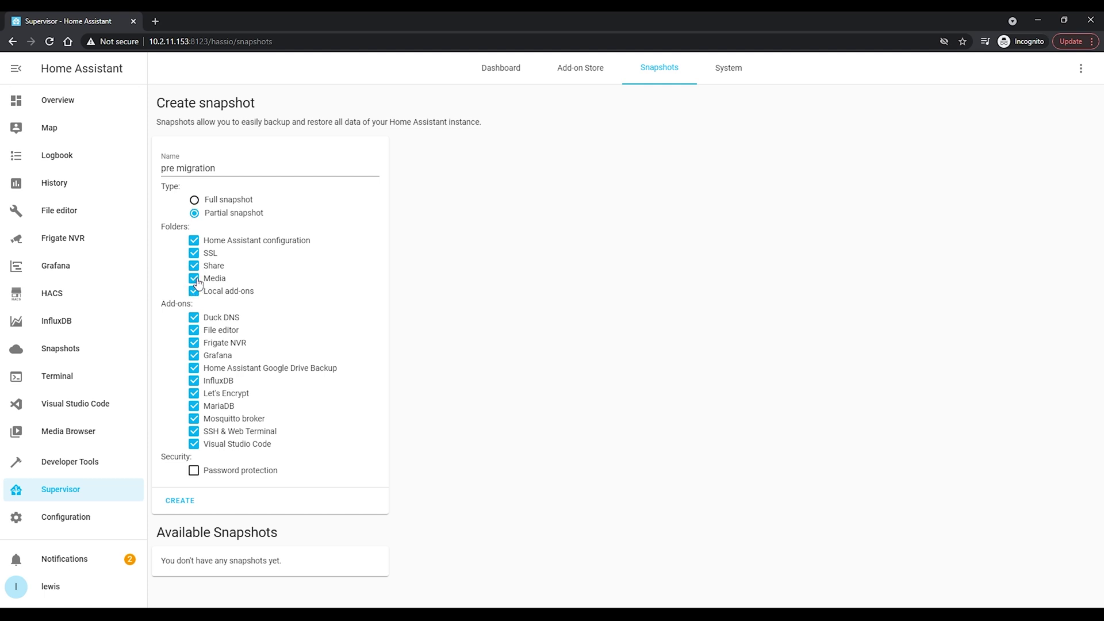
pyautogui.click(194, 200)
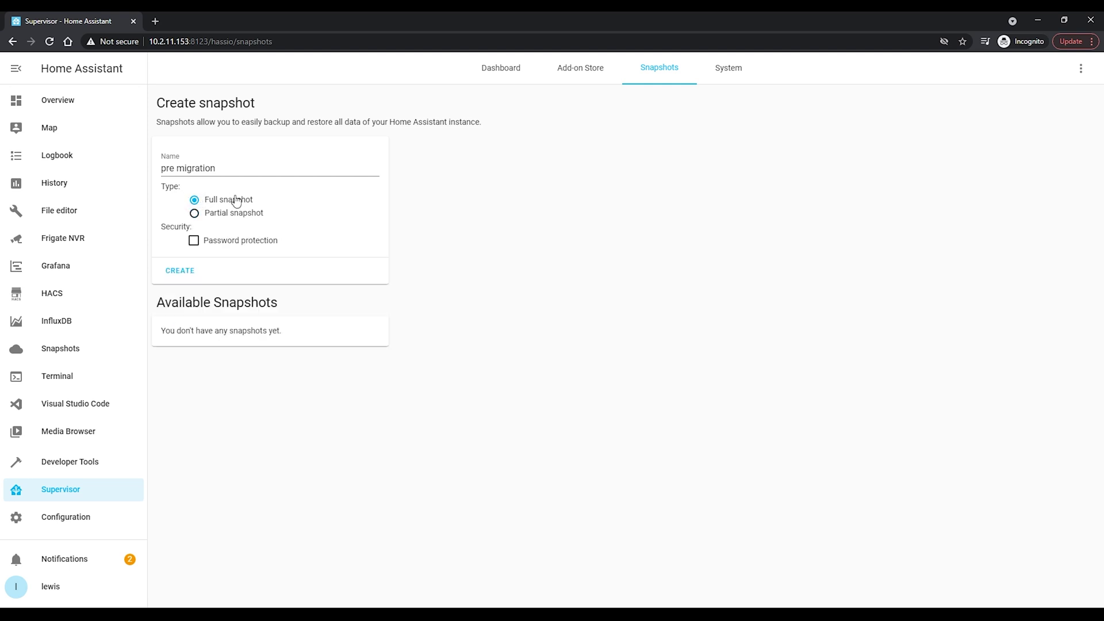
pyautogui.click(184, 272)
# Follow the snapshot's progress in the System log, then return to the Snapshots list.
pyautogui.click(731, 79)
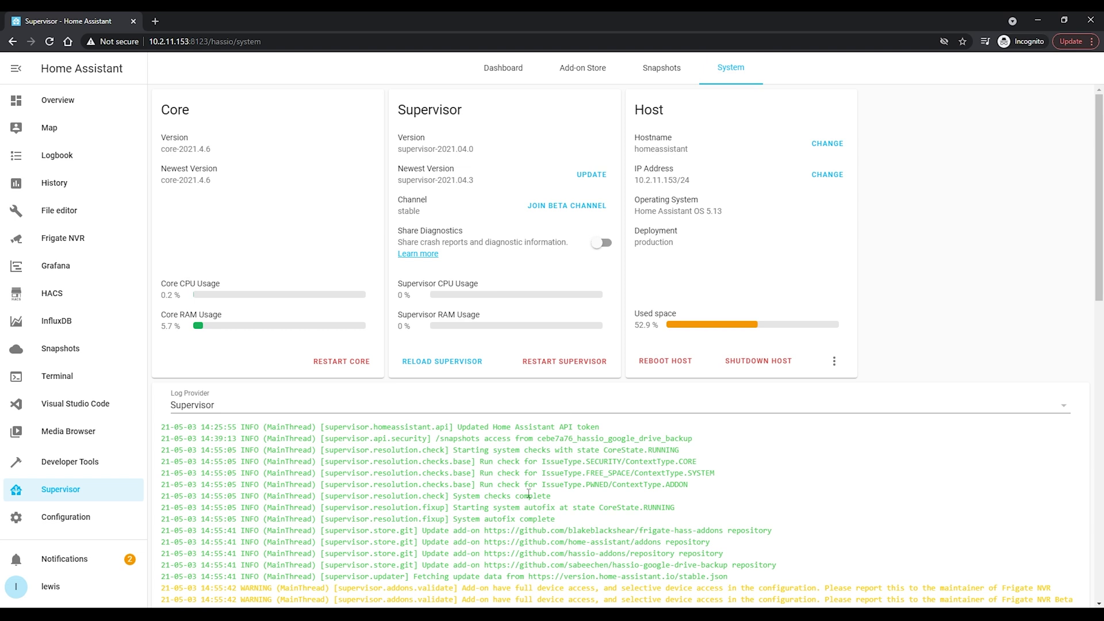
pyautogui.scroll(-15, 531, 496)
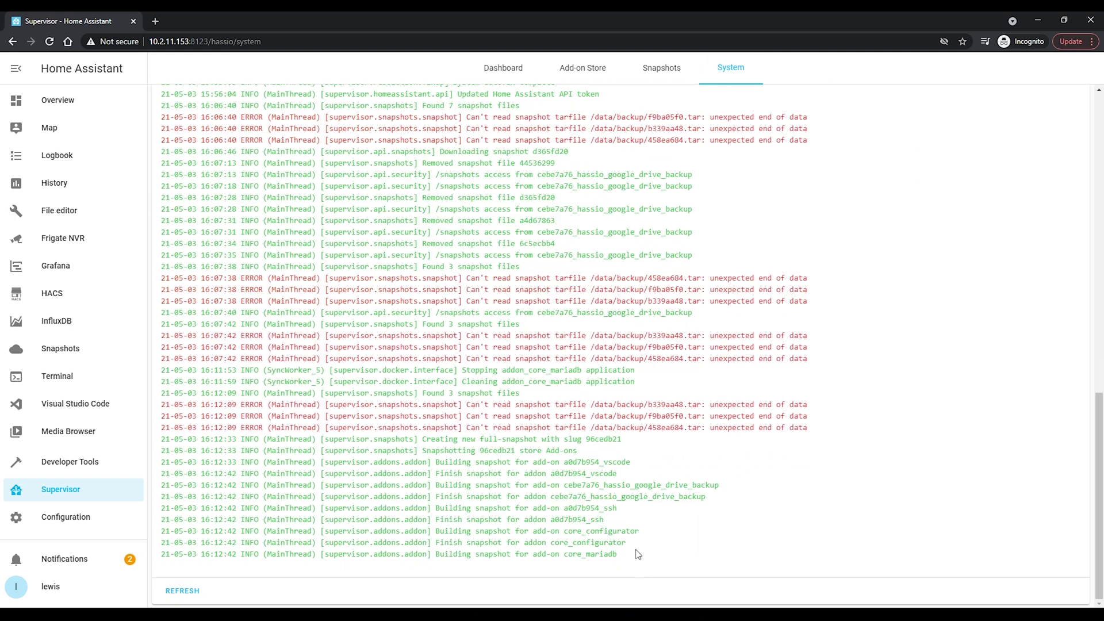
pyautogui.moveTo(643, 559); pyautogui.dragTo(384, 551)
pyautogui.scroll(15, 350, 509)
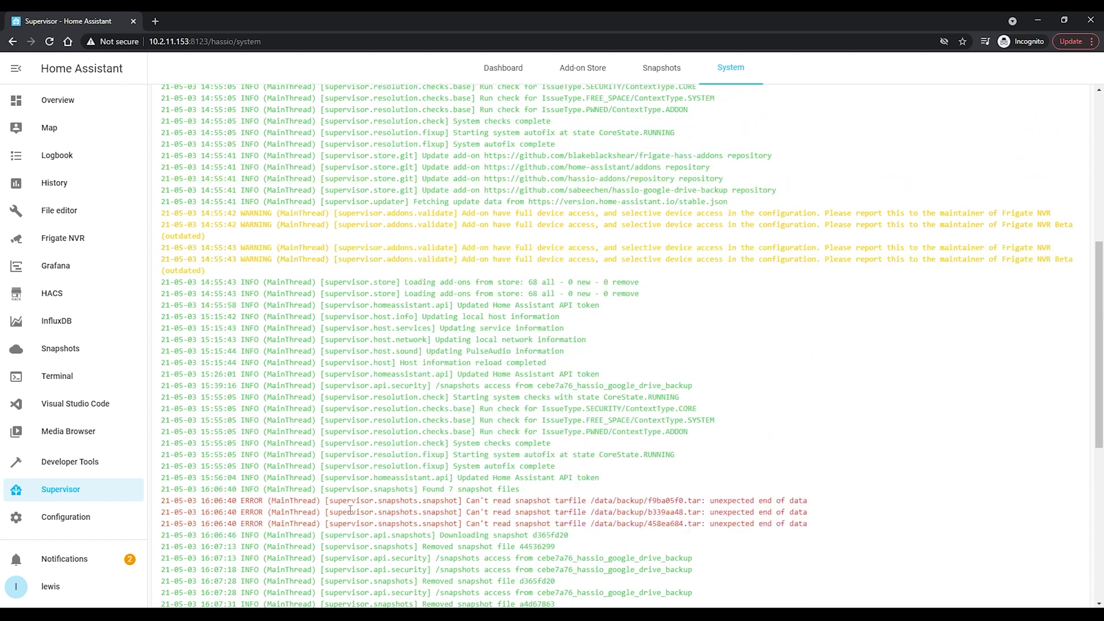
pyautogui.click(666, 67)
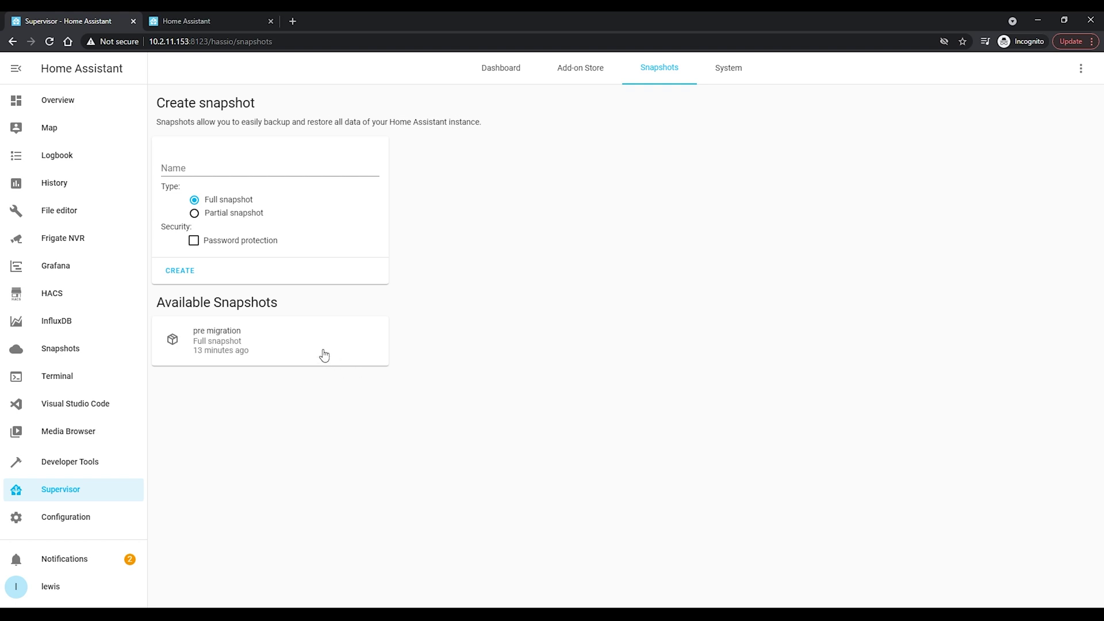
# Save the pre migration snapshot as pre_migration.tar, then shut down the old host.
pyautogui.click(322, 352)
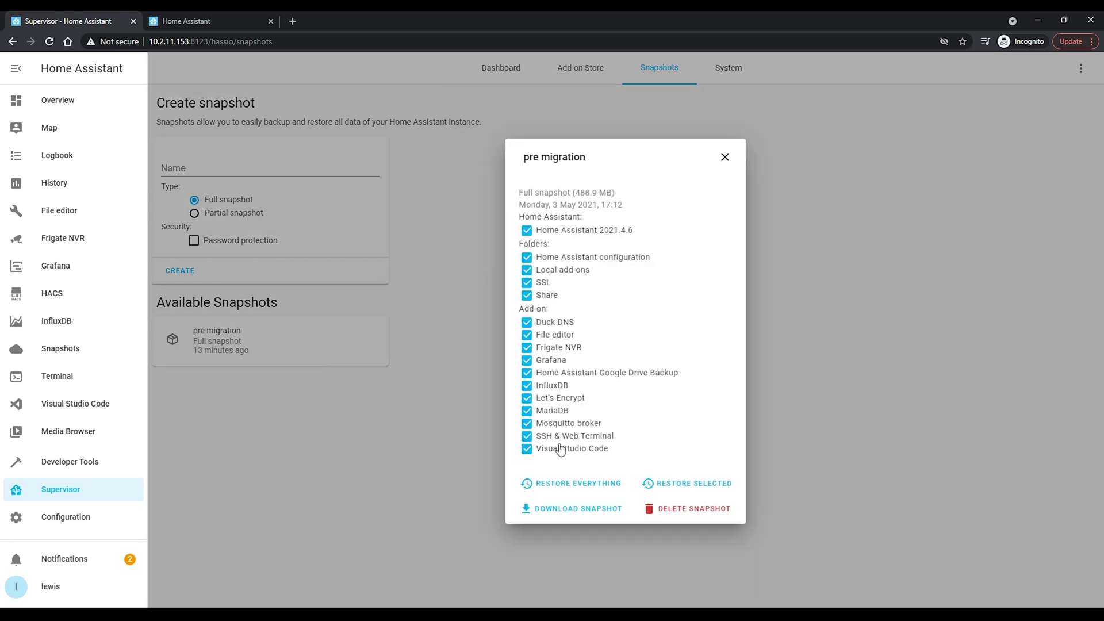
pyautogui.moveTo(575, 193); pyautogui.dragTo(603, 192)
pyautogui.click(677, 224)
pyautogui.click(608, 516)
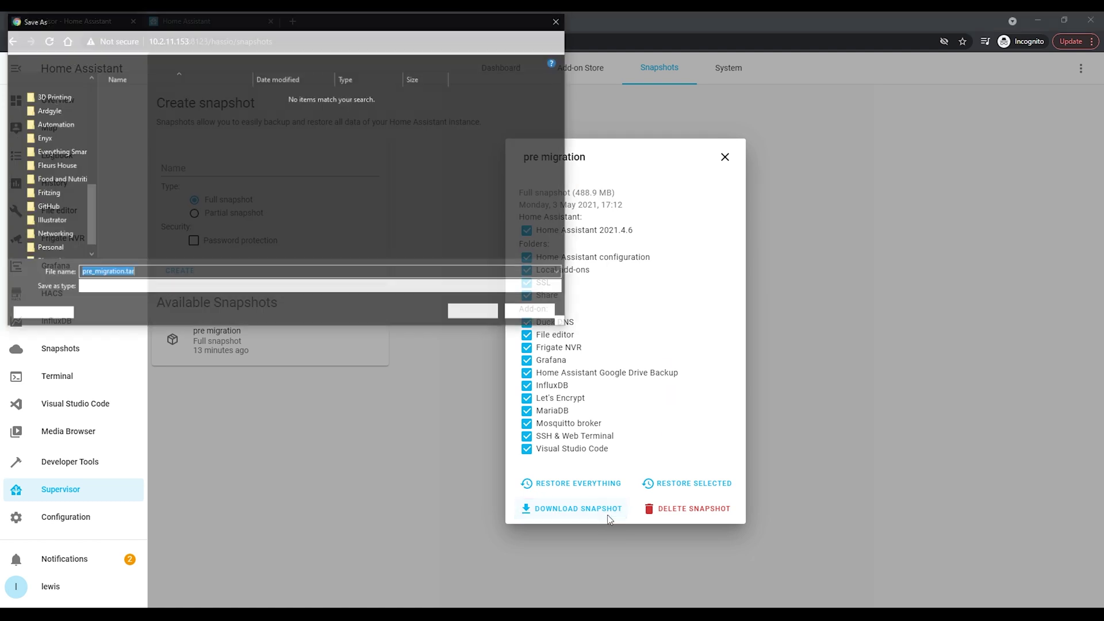
pyautogui.click(471, 313)
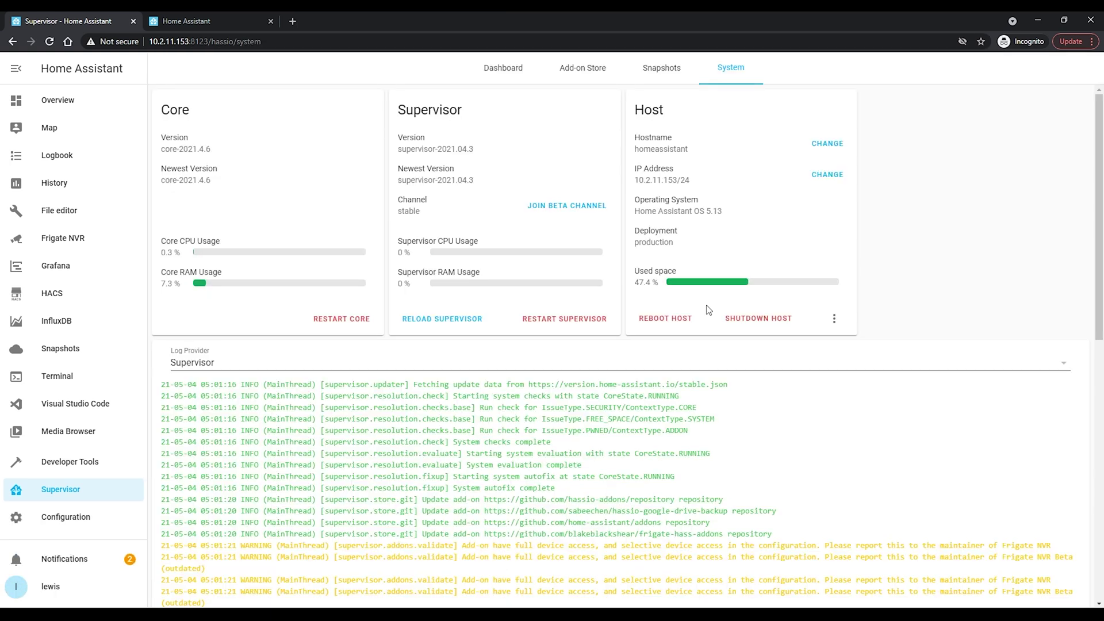
pyautogui.click(788, 323)
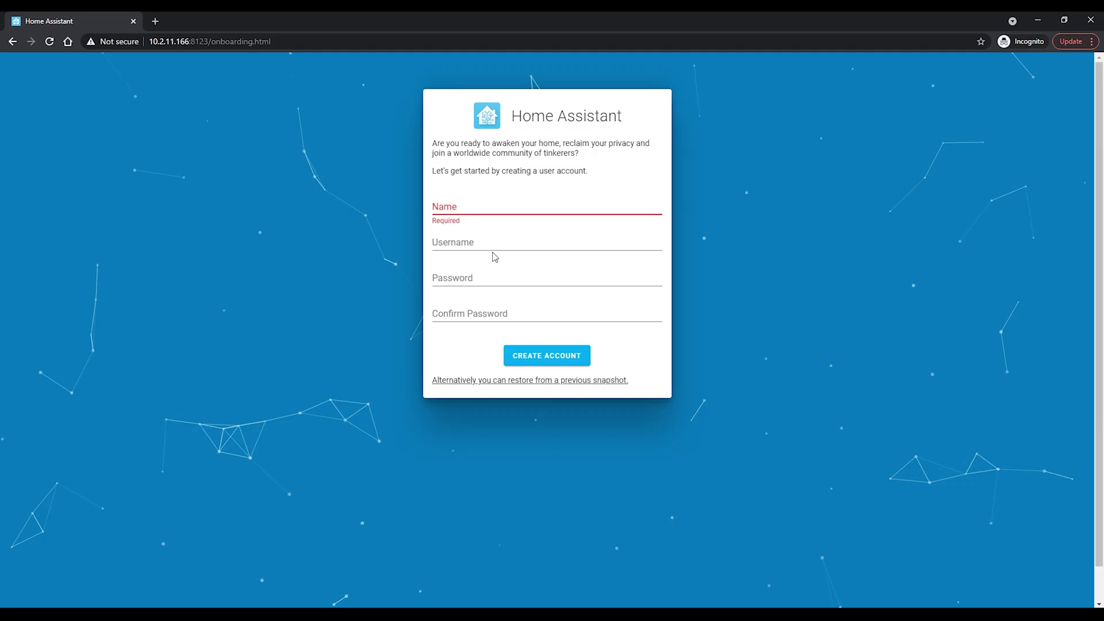
# Enter the new account's username and password, and confirm the password.
pyautogui.write('lewis')
pyautogui.press('Tab')
pyautogui.press('Tab')
pyautogui.write('•••')
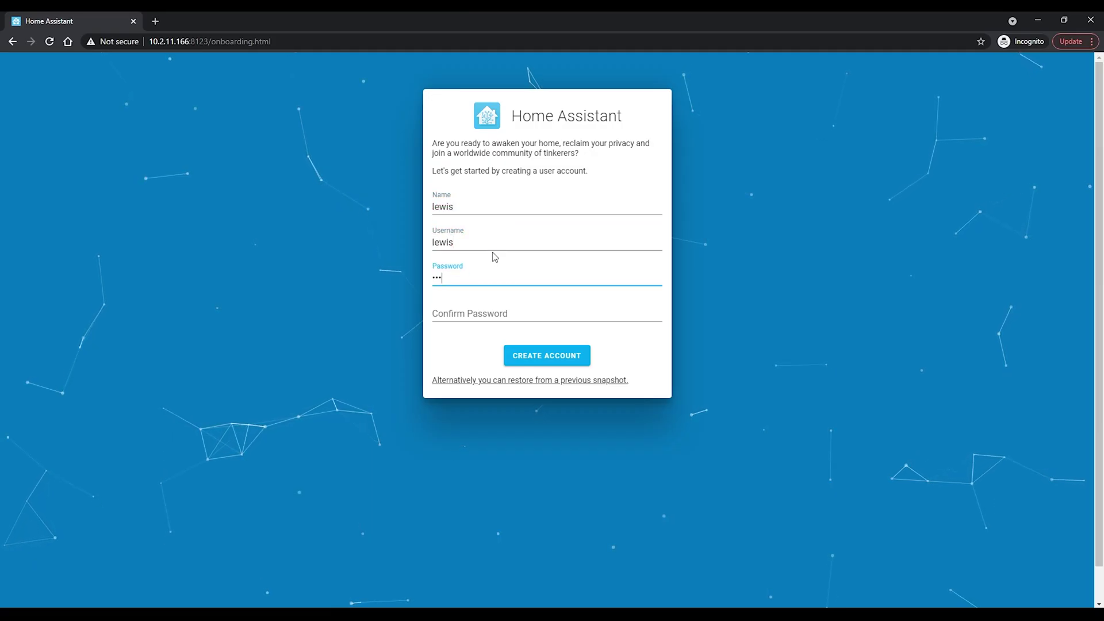
pyautogui.write('••')
pyautogui.press('Tab')
pyautogui.write('•••••')
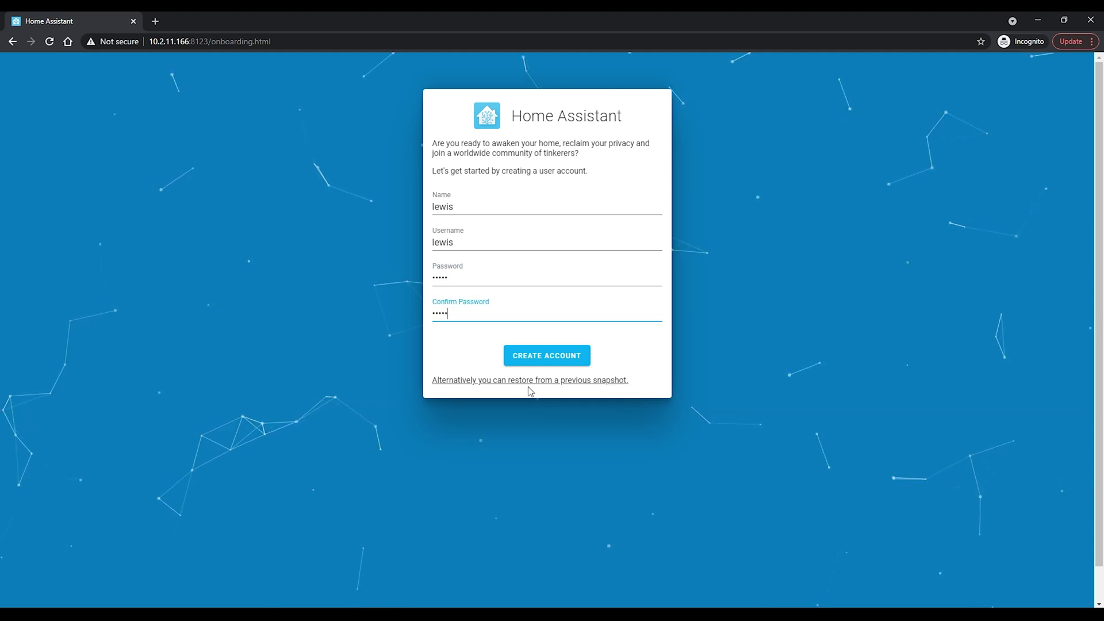
# Open the restore-from-snapshot upload, cancel it, and create the user account.
pyautogui.click(590, 382)
pyautogui.click(567, 362)
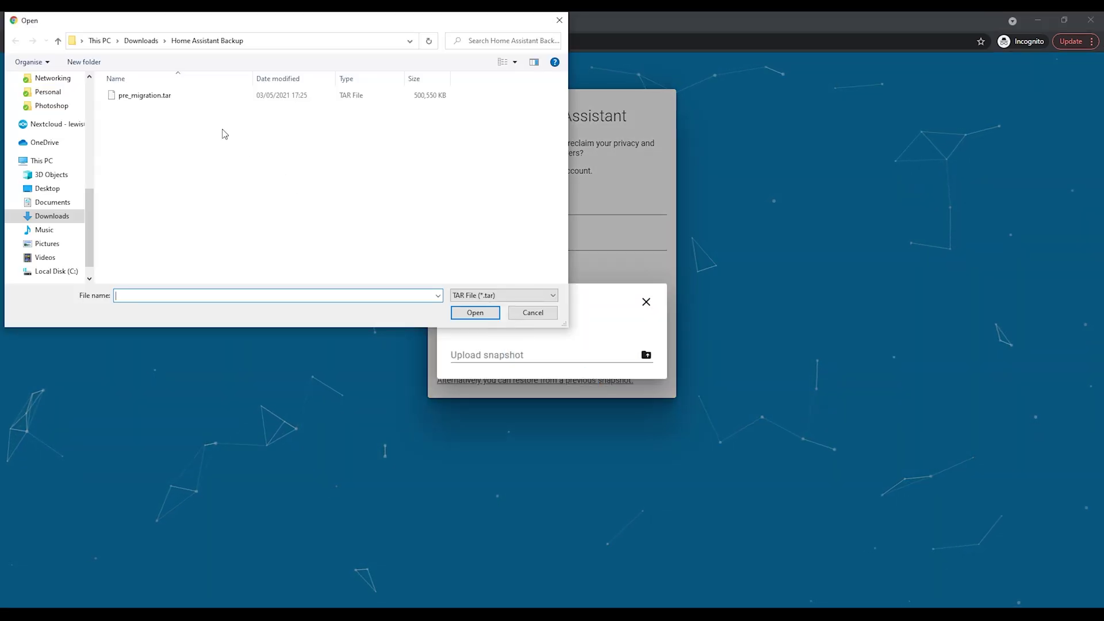
pyautogui.click(543, 319)
pyautogui.click(647, 306)
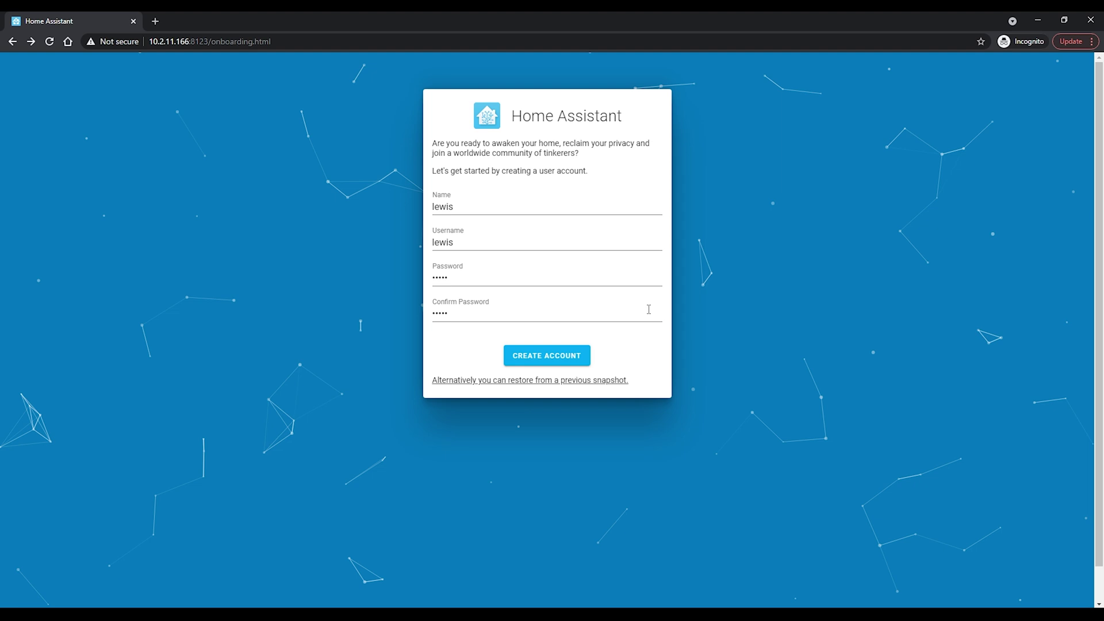
pyautogui.click(576, 356)
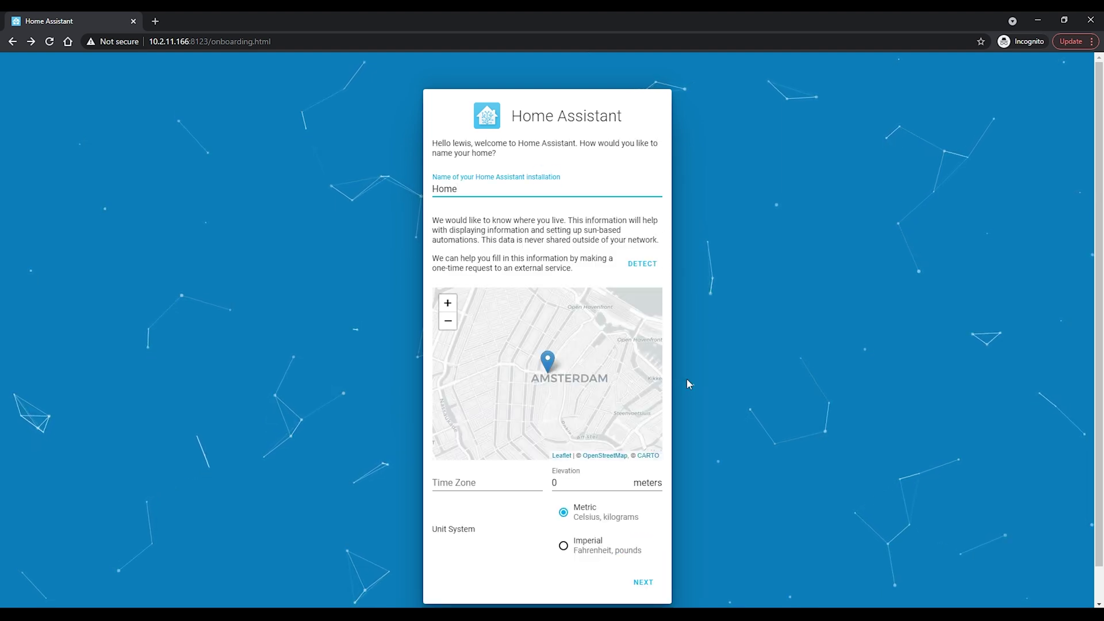
# Accept the home location, skip analytics, finish onboarding, stay logged in, and view Supervisor's System page.
pyautogui.scroll(-1, 672, 451)
pyautogui.click(647, 553)
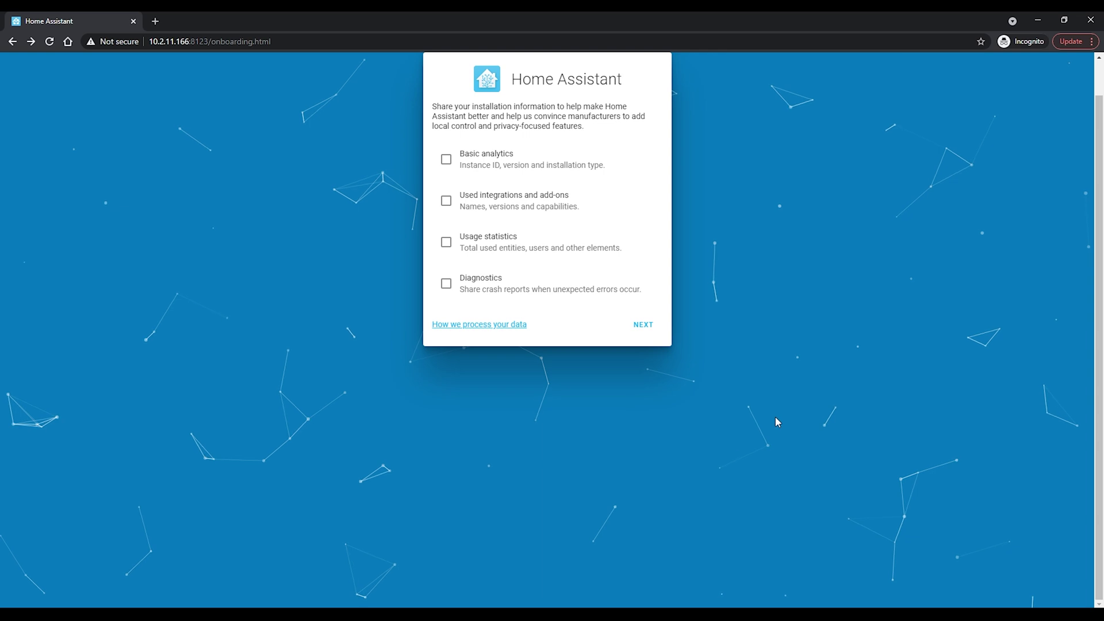
pyautogui.click(638, 330)
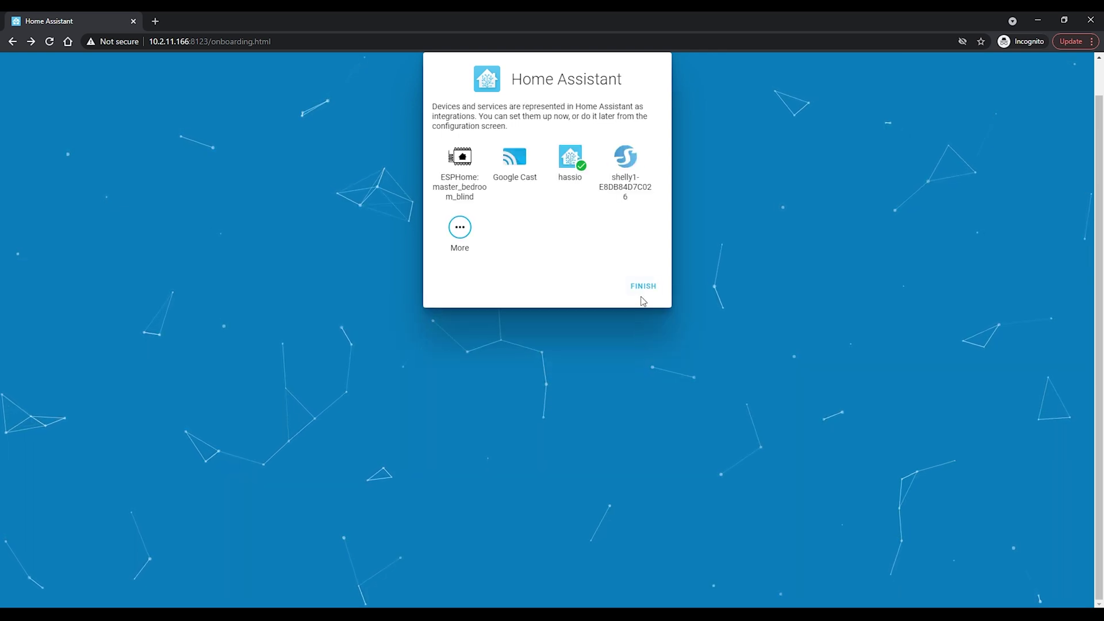
pyautogui.click(644, 287)
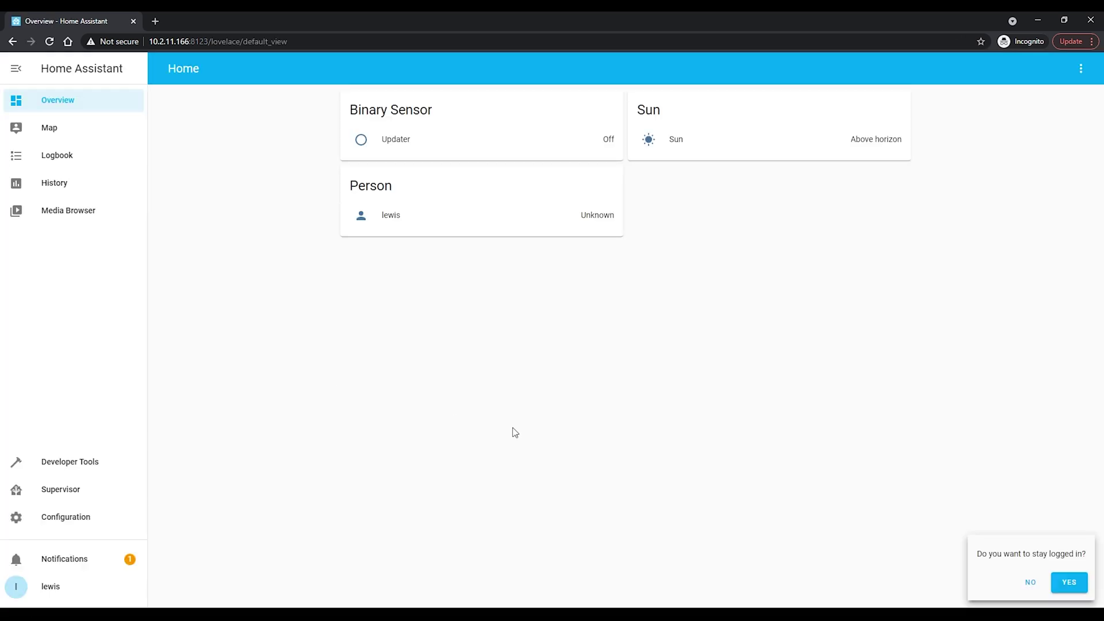
pyautogui.click(1077, 583)
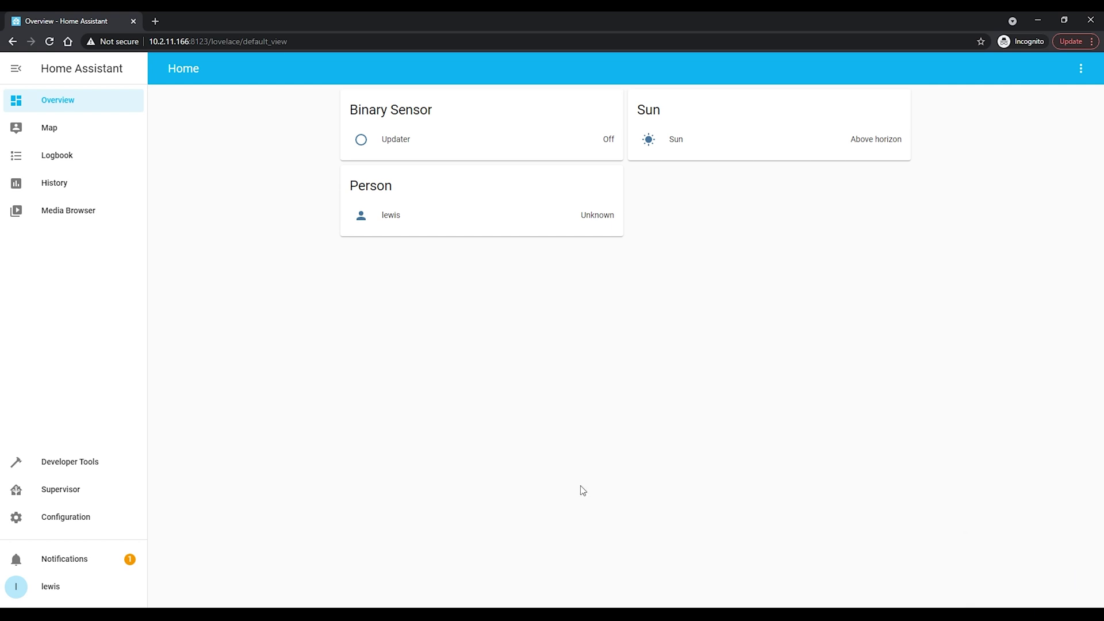
pyautogui.click(81, 496)
pyautogui.click(729, 75)
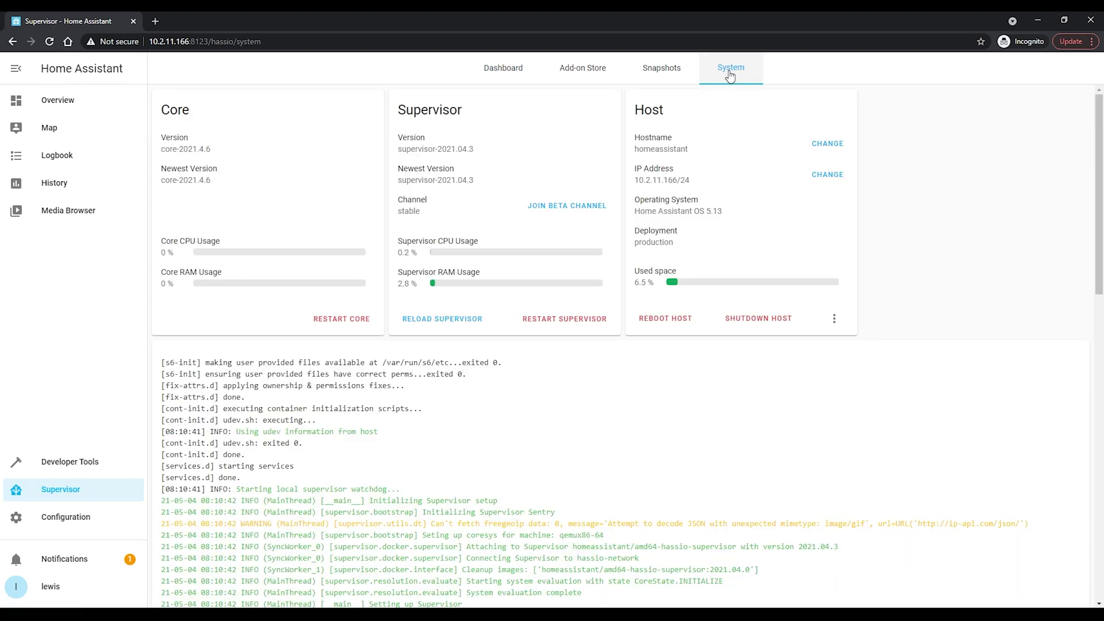
# Set the host's IPv4 address to static 10.2.11.153/24 and save the network settings.
pyautogui.click(831, 175)
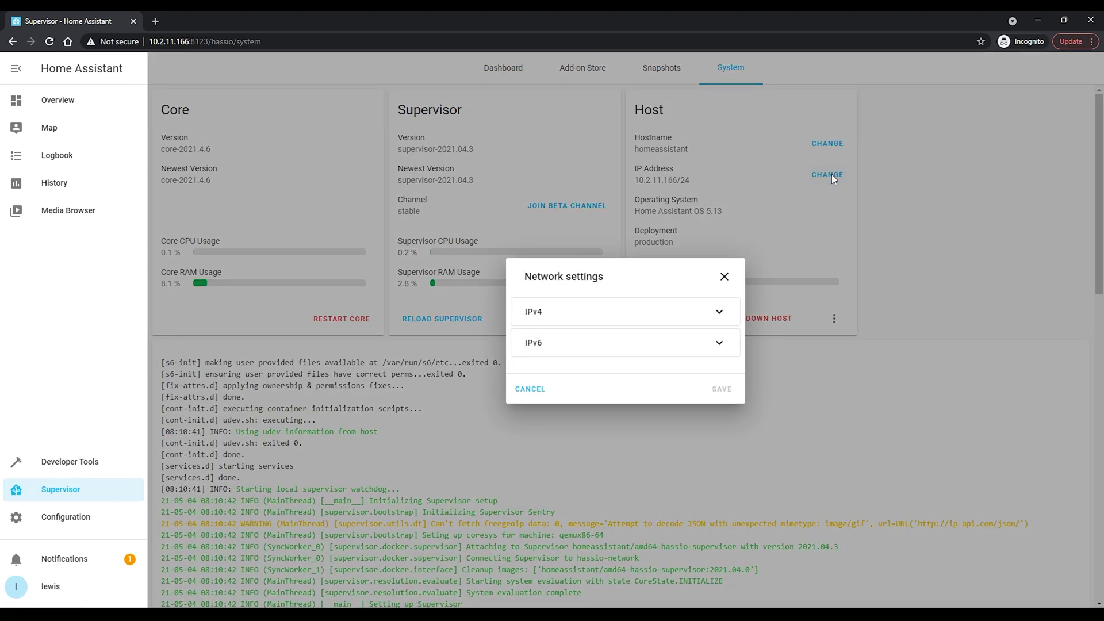
pyautogui.click(719, 311)
pyautogui.click(581, 325)
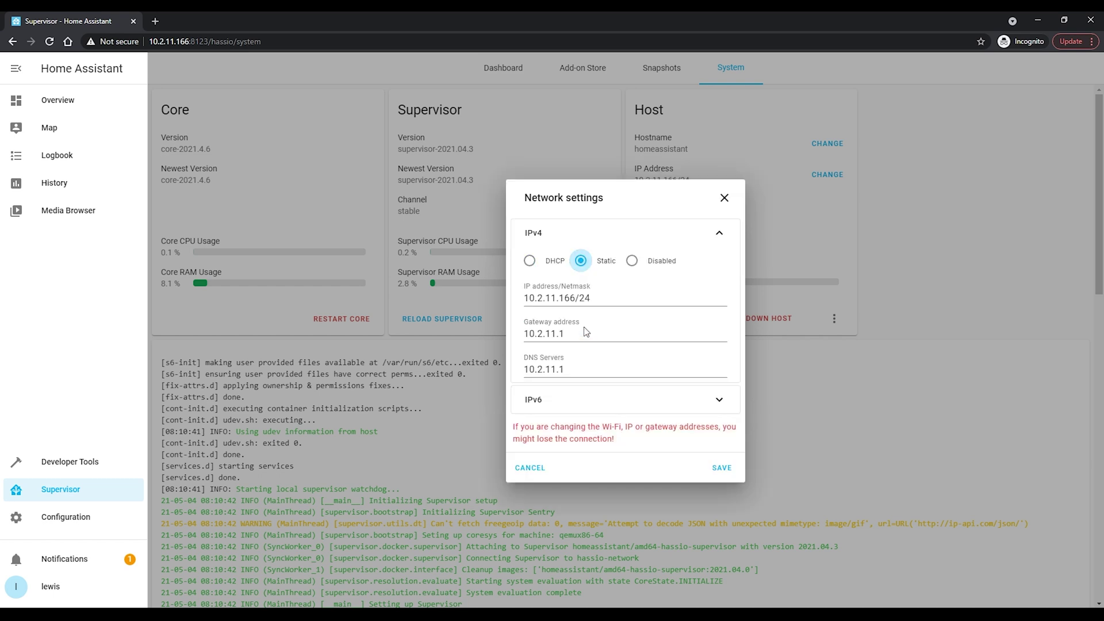
pyautogui.moveTo(567, 298); pyautogui.dragTo(573, 297)
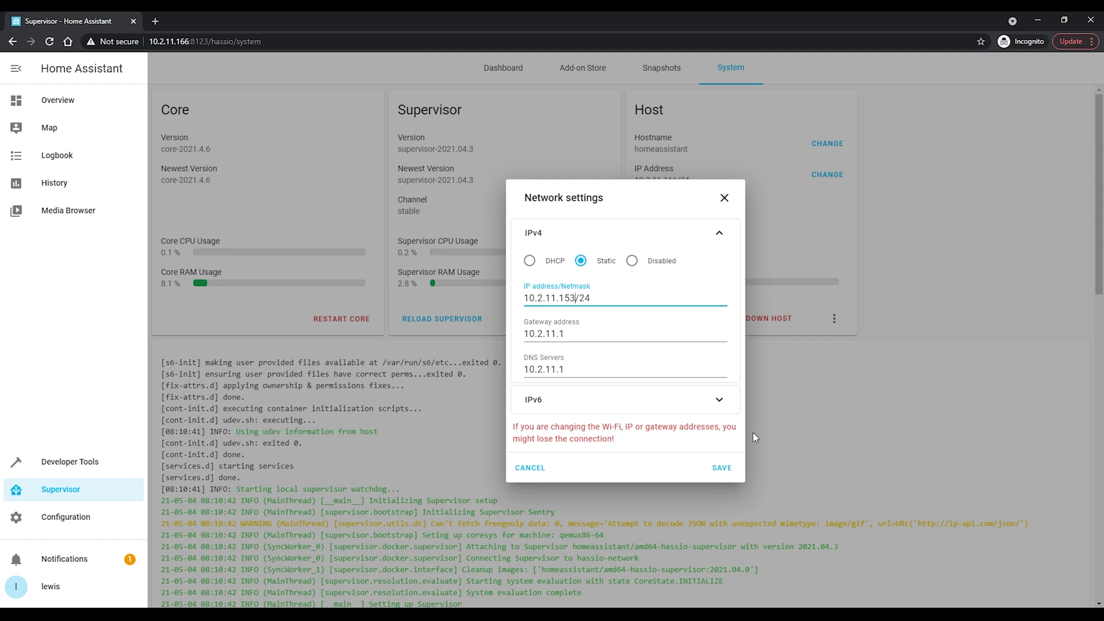
pyautogui.click(723, 475)
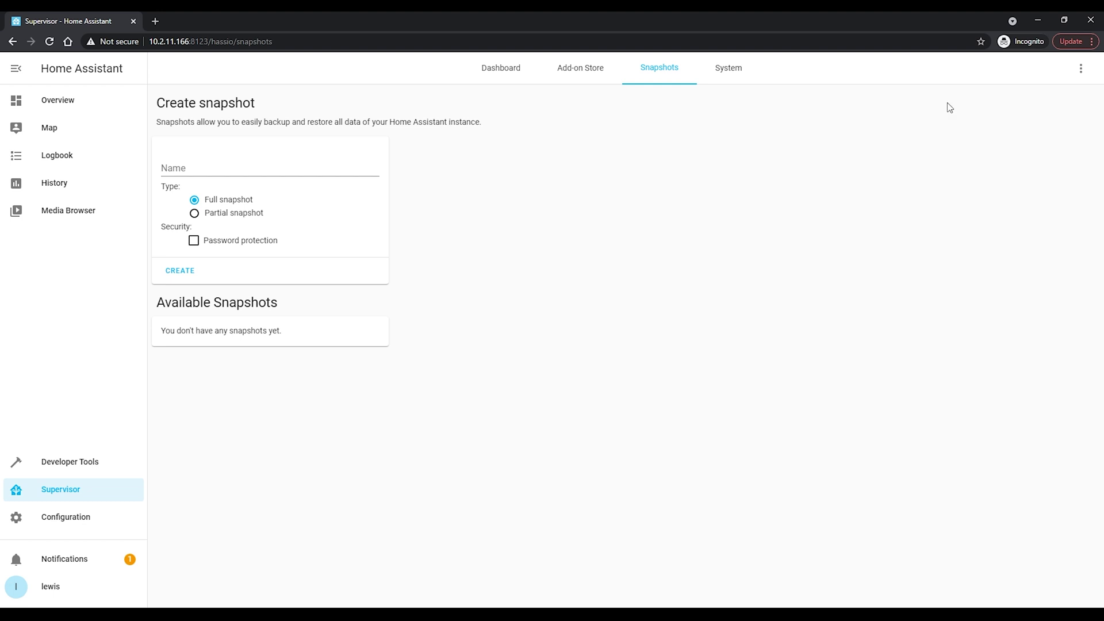
# Upload the pre_migration.tar snapshot file from the computer.
pyautogui.click(1082, 70)
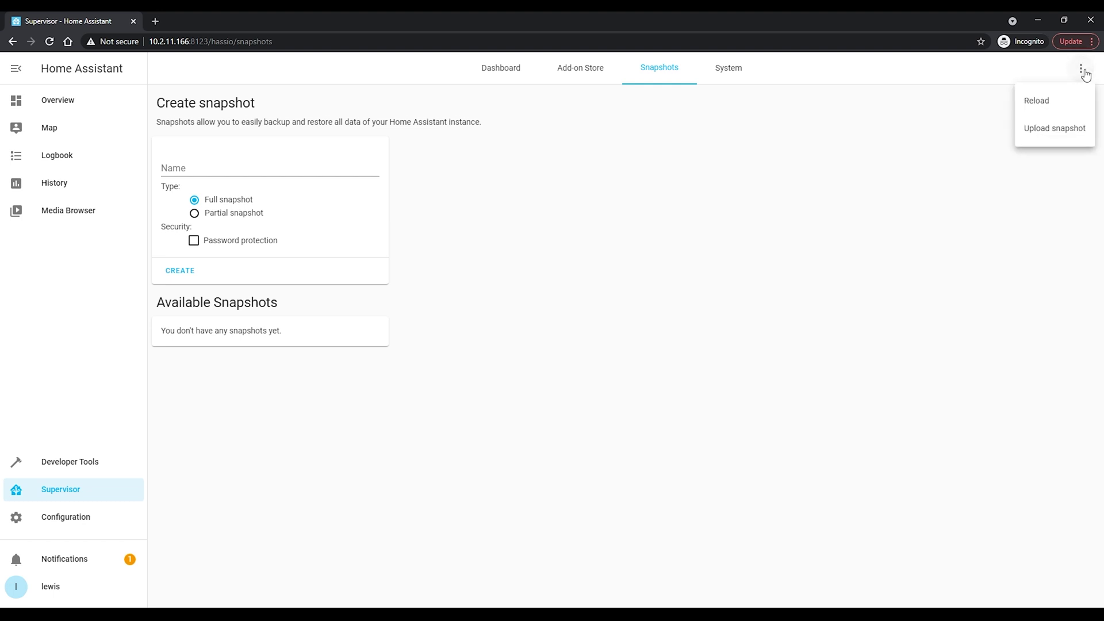
pyautogui.click(1054, 129)
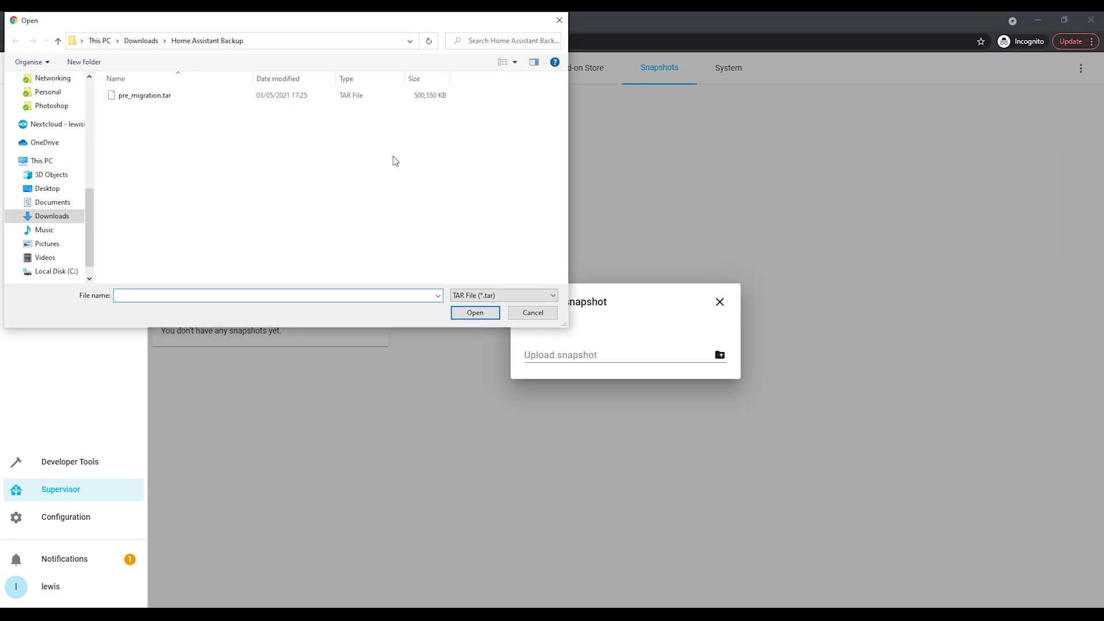
pyautogui.click(161, 96)
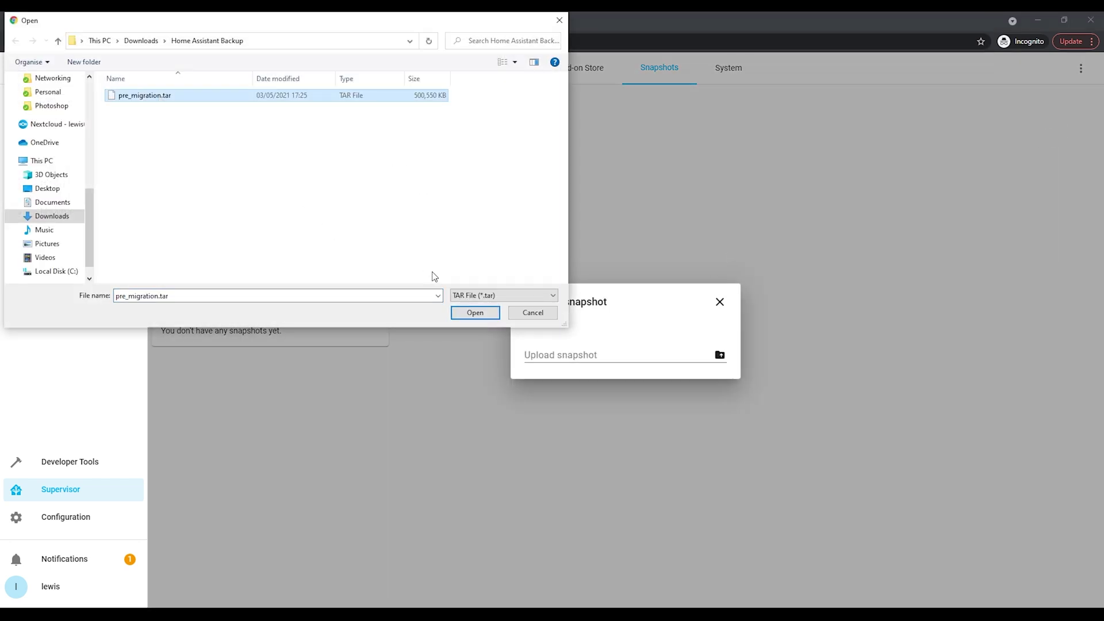
pyautogui.click(474, 314)
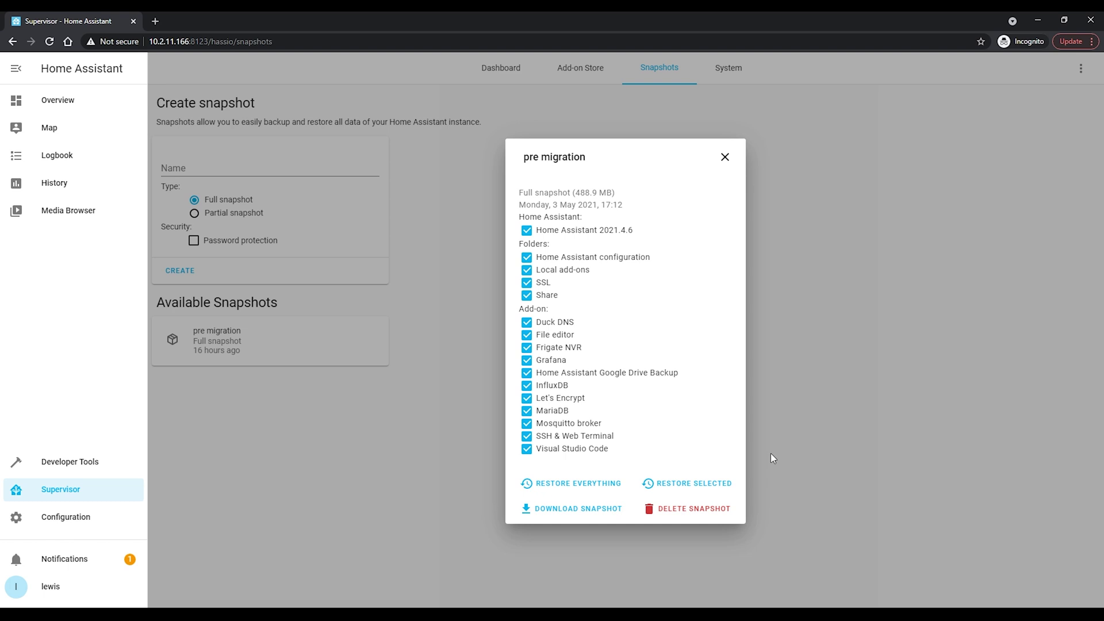
# Keep Duck DNS and File editor included, then restore everything and confirm the wipe.
pyautogui.click(527, 323)
pyautogui.click(527, 335)
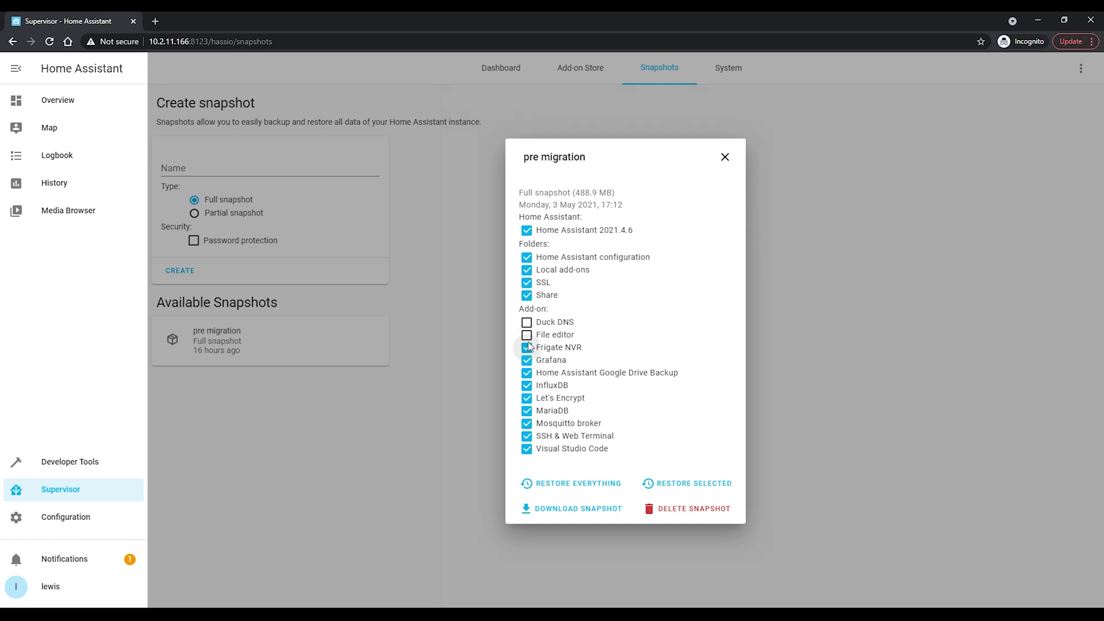
pyautogui.click(527, 335)
pyautogui.click(527, 322)
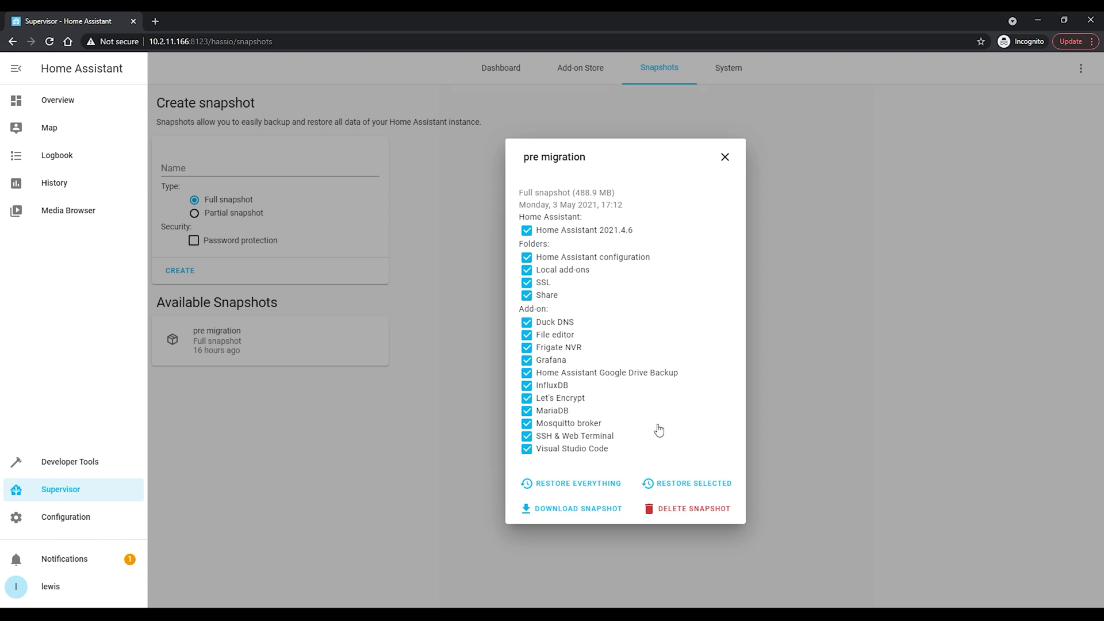
pyautogui.click(610, 489)
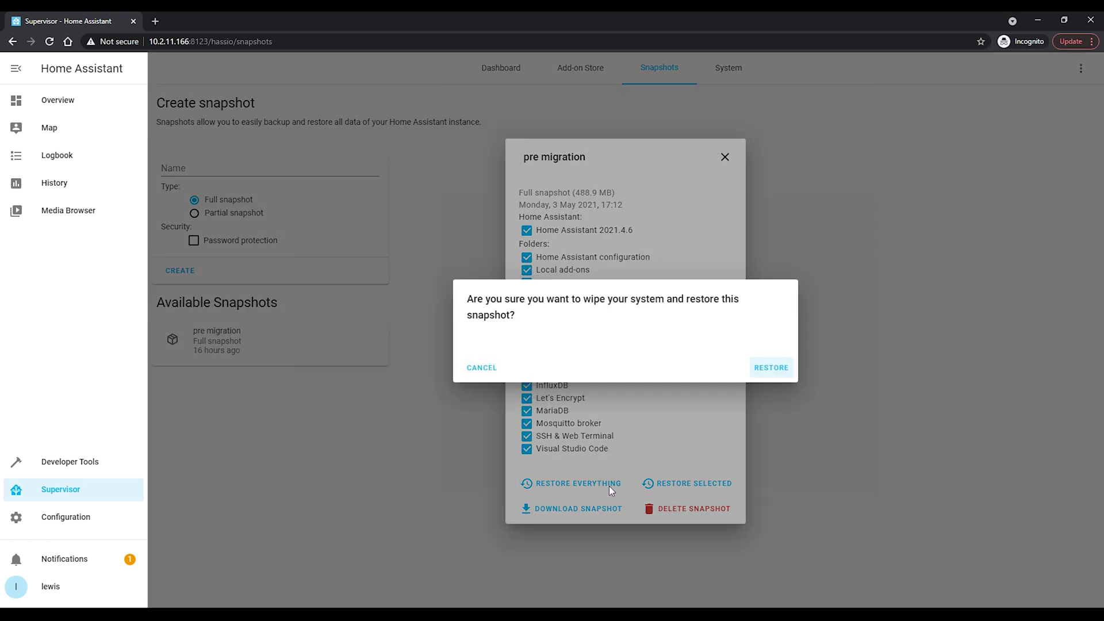
pyautogui.click(771, 368)
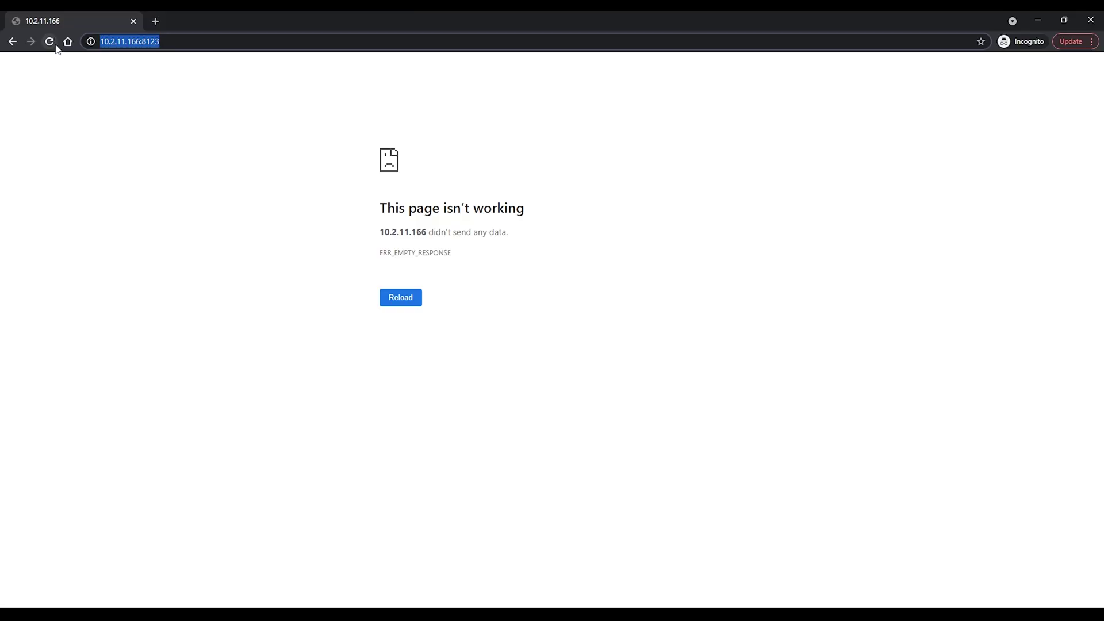
pyautogui.click(54, 46)
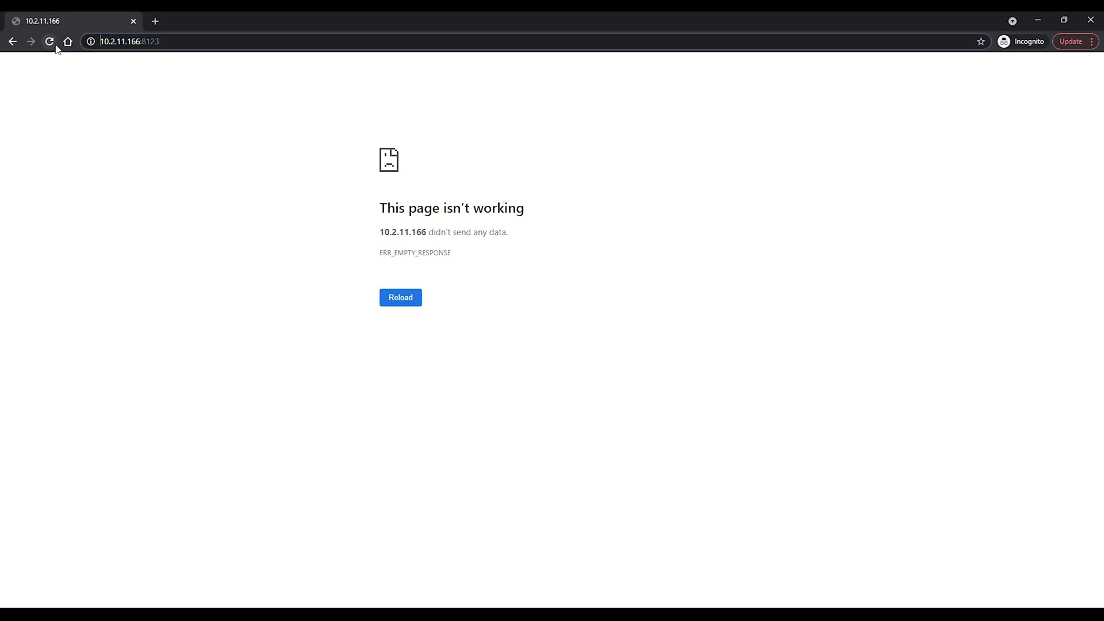
pyautogui.hotkey('ctrl', 'l')
pyautogui.press('Home')
pyautogui.write('https://')
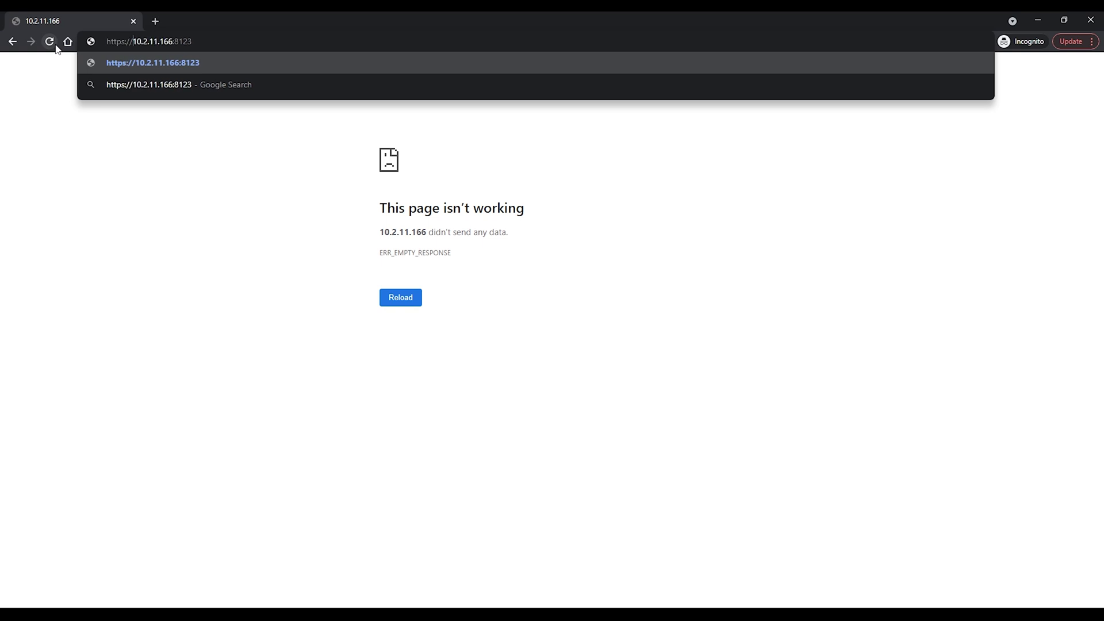
pyautogui.press('Return')
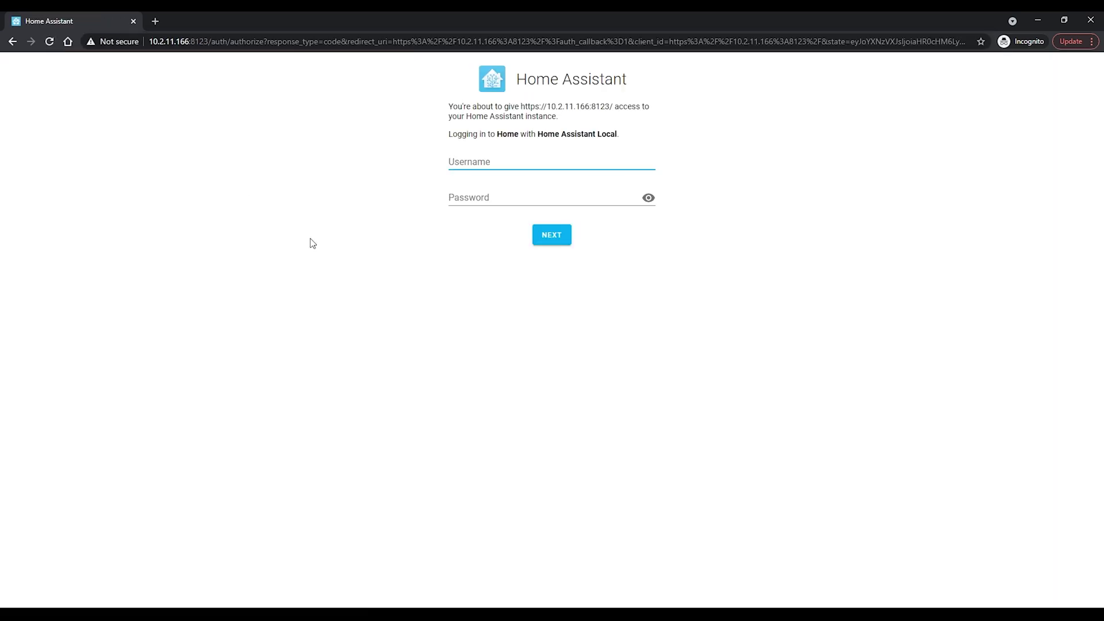
# Log in with the admin account and choose to stay logged in.
pyautogui.write('admin')
pyautogui.press('Tab')
pyautogui.write('admin')
pyautogui.press('Return')
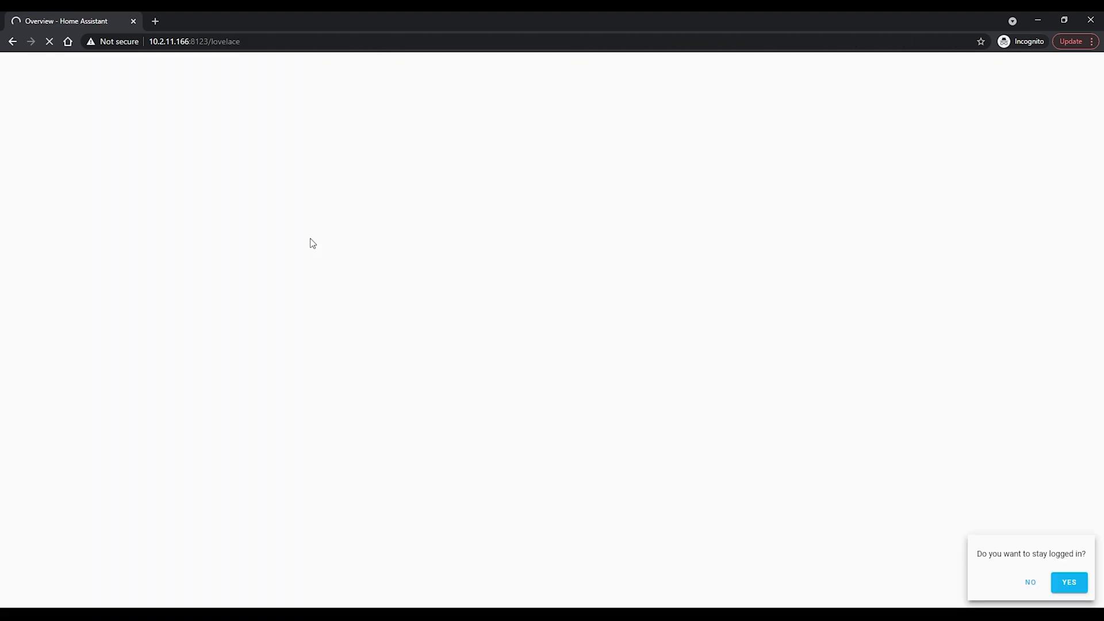
pyautogui.click(1060, 583)
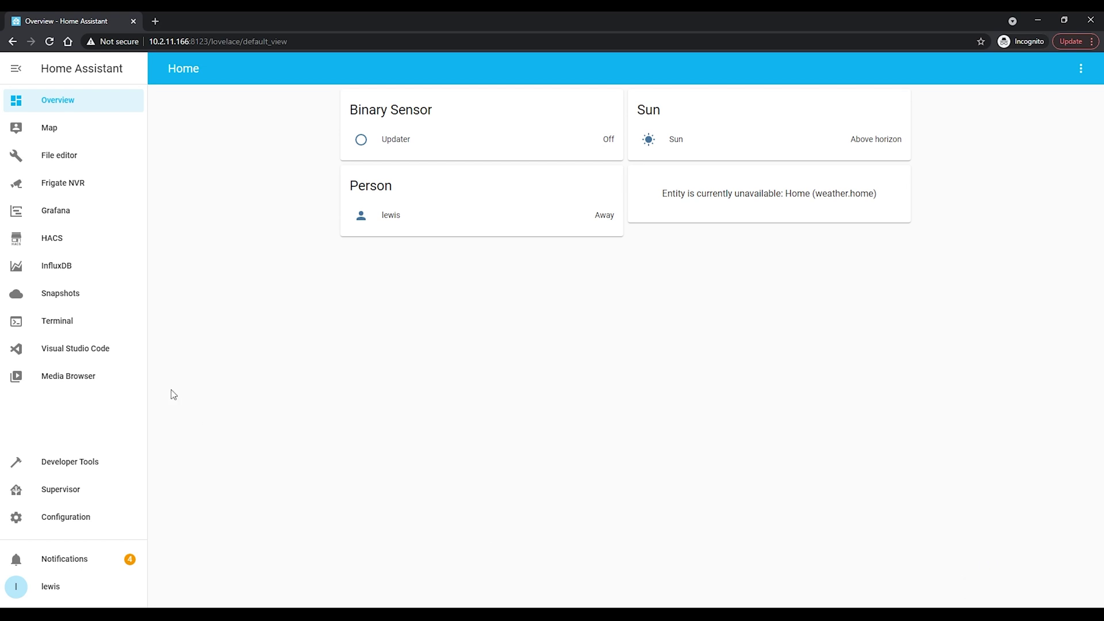
# Start the MariaDB add-on from Supervisor and turn its Watchdog on.
pyautogui.click(74, 497)
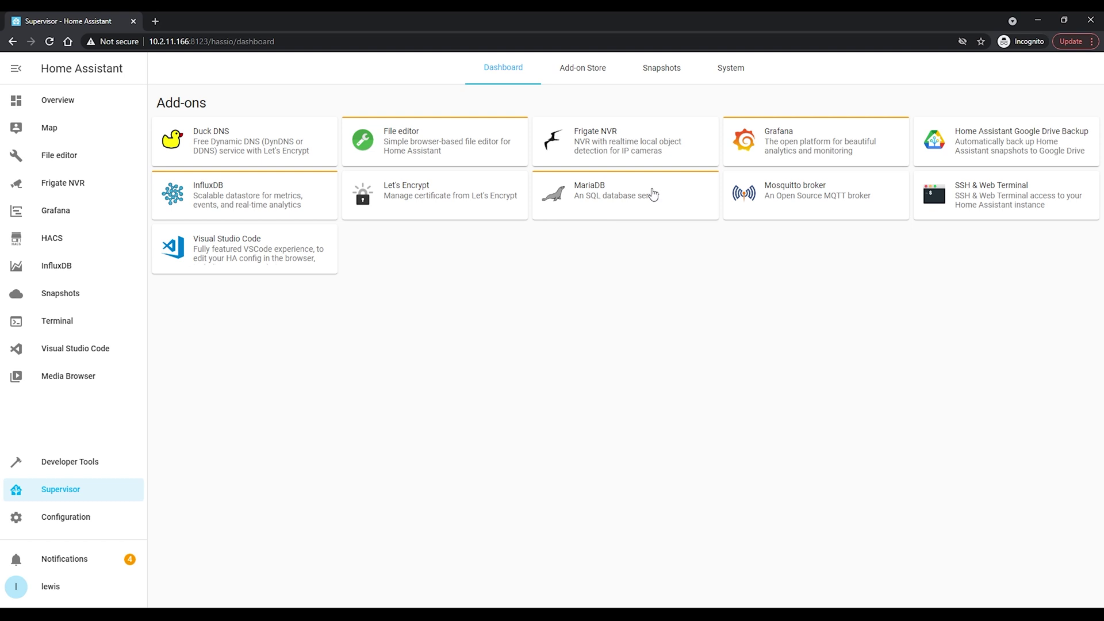
pyautogui.click(694, 198)
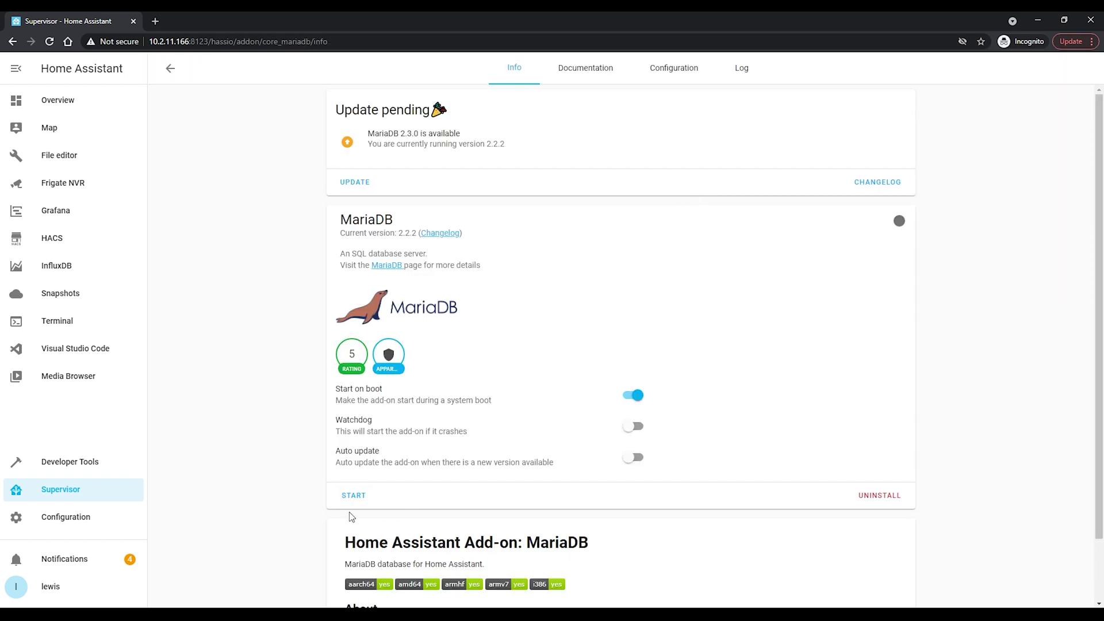
pyautogui.click(362, 497)
pyautogui.click(633, 426)
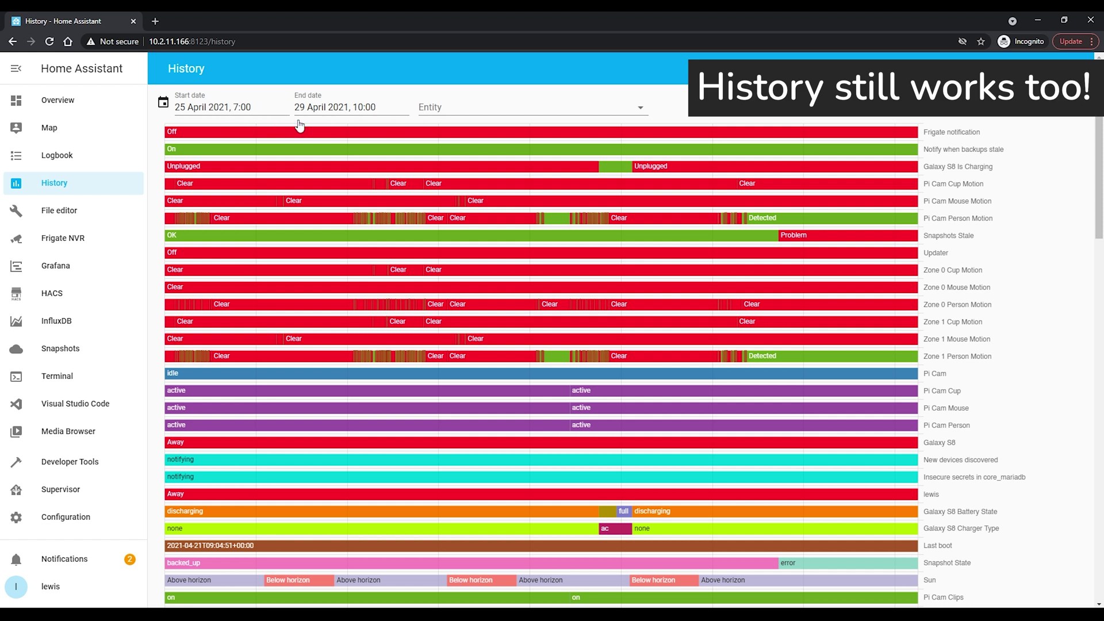
# Scroll through the History page's restored sensor timelines and graphs.
pyautogui.moveTo(471, 387)
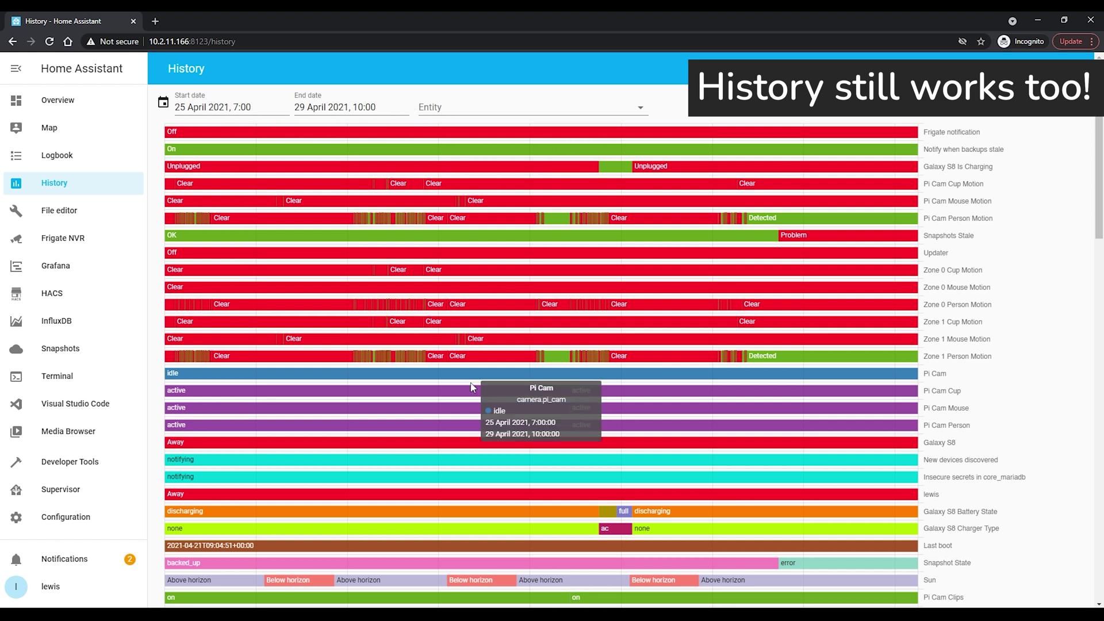
pyautogui.scroll(-7, 471, 387)
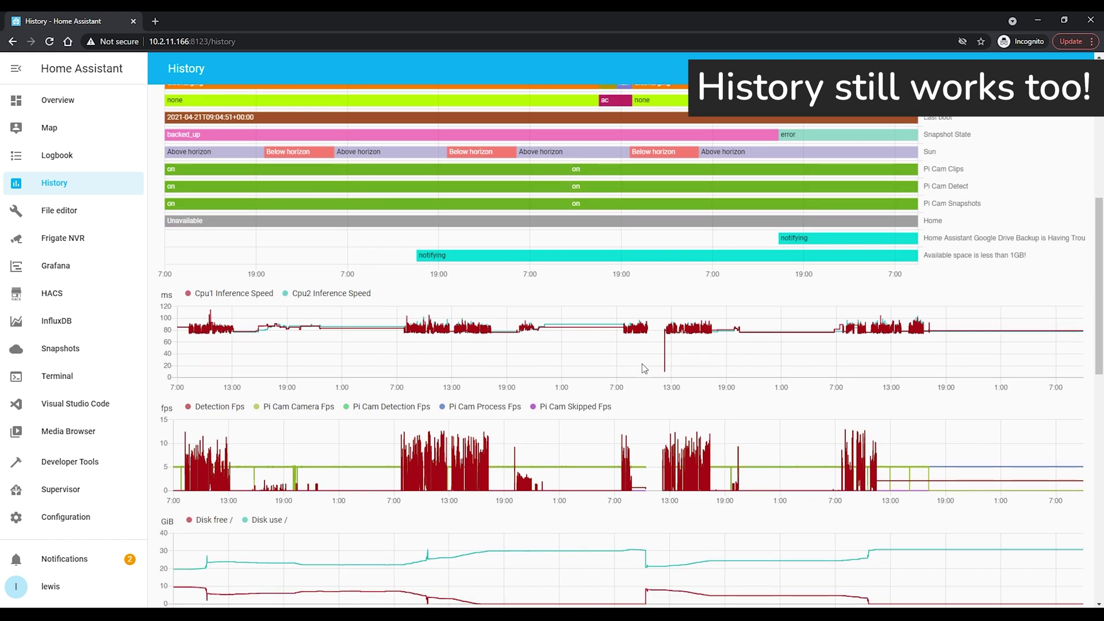
pyautogui.scroll(-5, 742, 370)
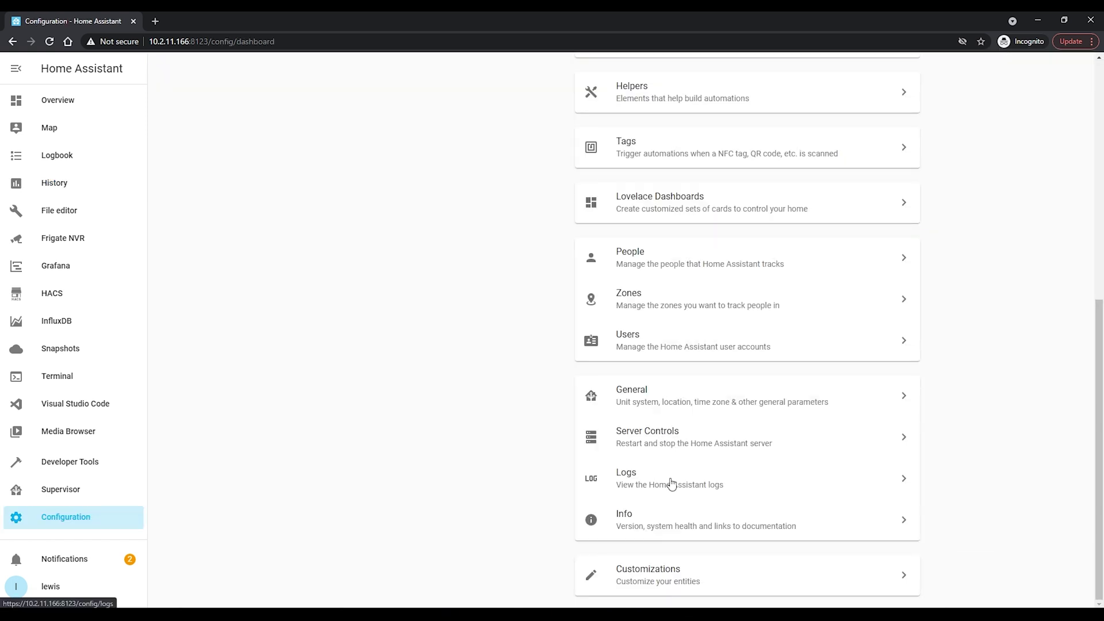
pyautogui.click(668, 483)
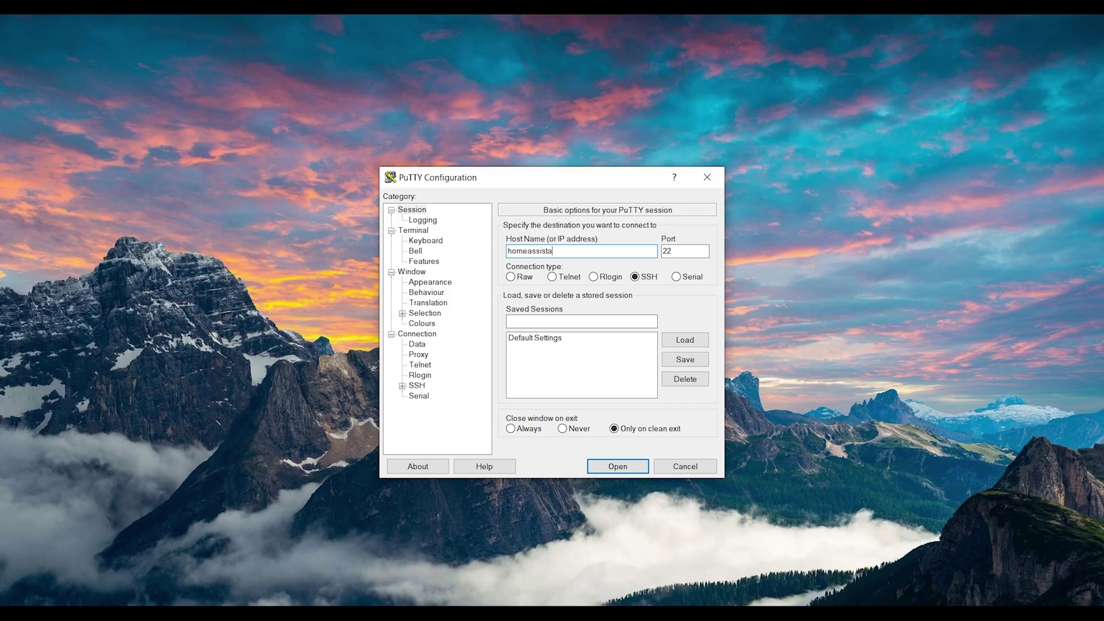
# Open the SSH session to homeassistant-os and enter the login user name.
pyautogui.press('Return')
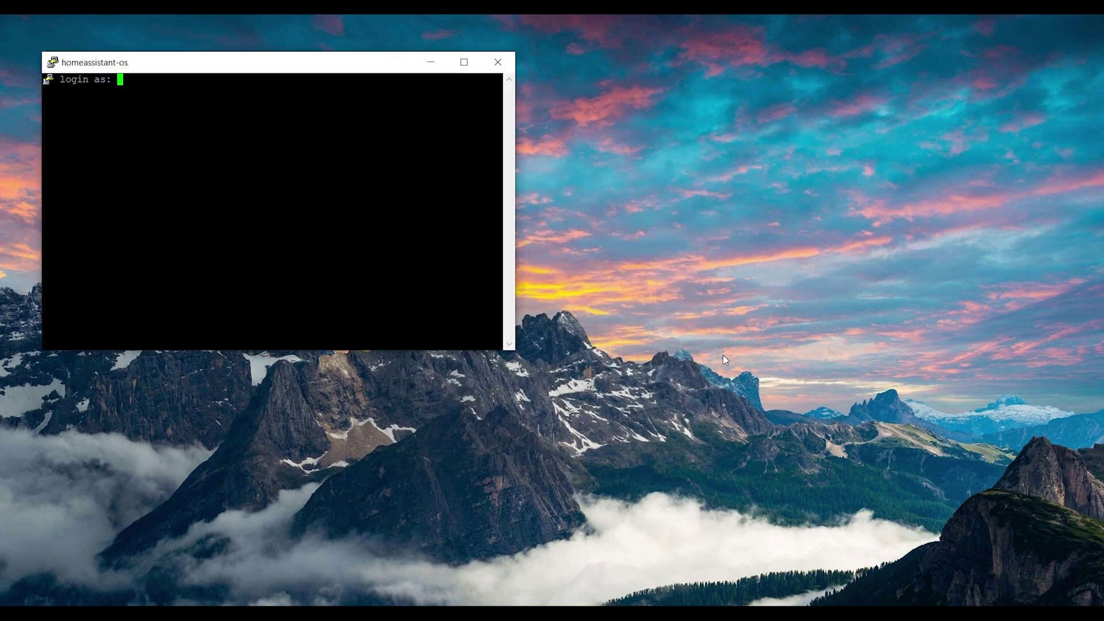
pyautogui.write('hass')
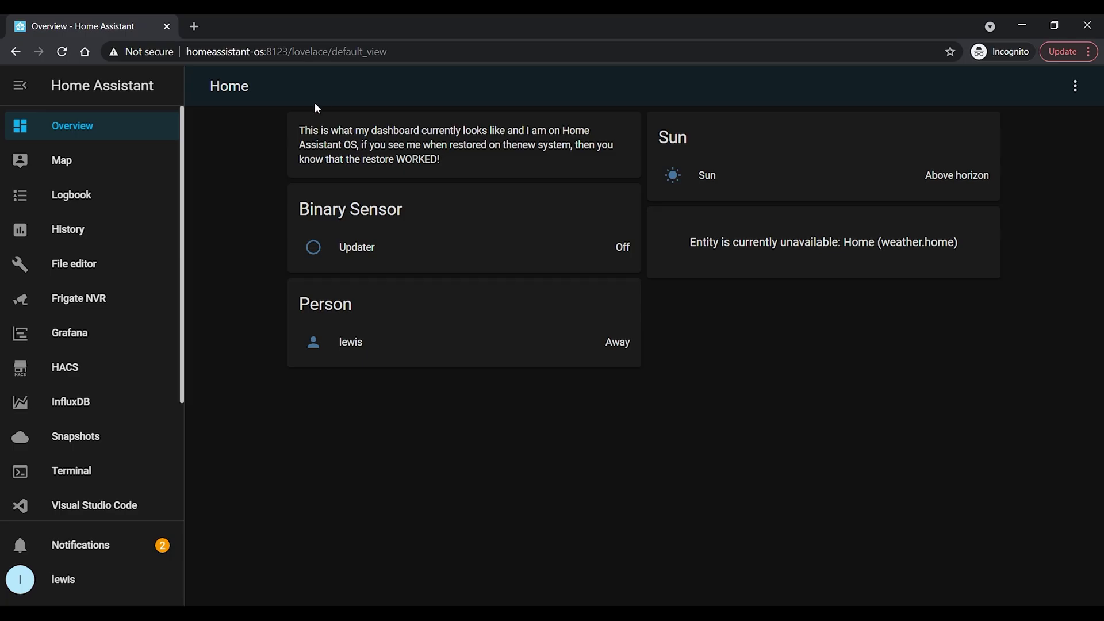
# Highlight the restore-check note card text on the original dashboard.
pyautogui.moveTo(453, 163); pyautogui.dragTo(343, 144)
pyautogui.click(267, 133)
pyautogui.tripleClick(298, 142)
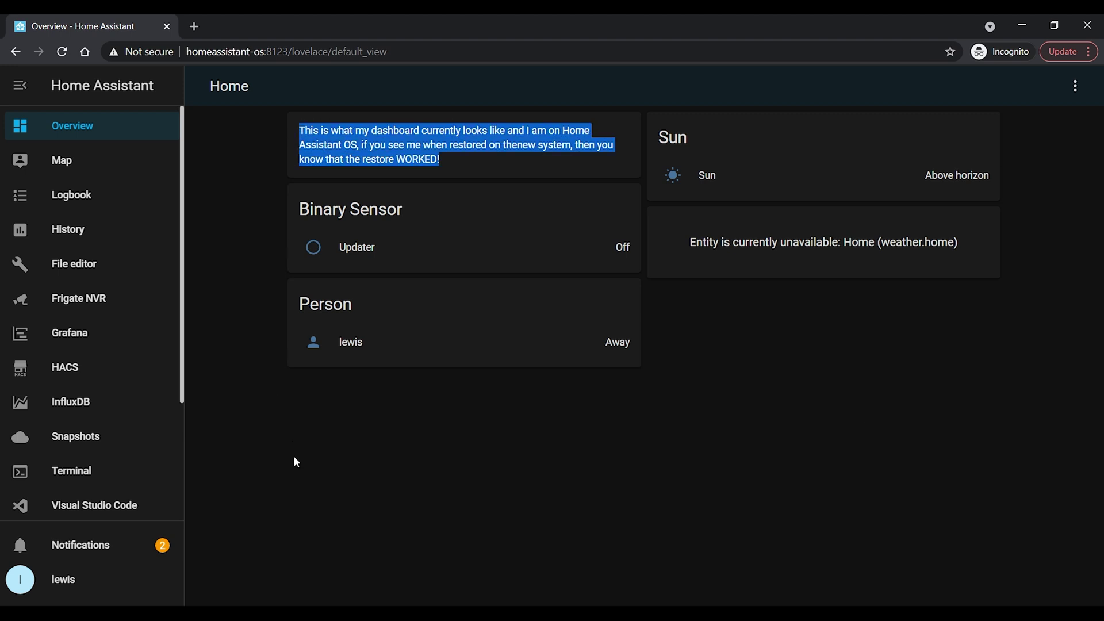
# Stop Home Assistant from Configuration > Server Controls and confirm.
pyautogui.scroll(-3, 83, 446)
pyautogui.click(74, 509)
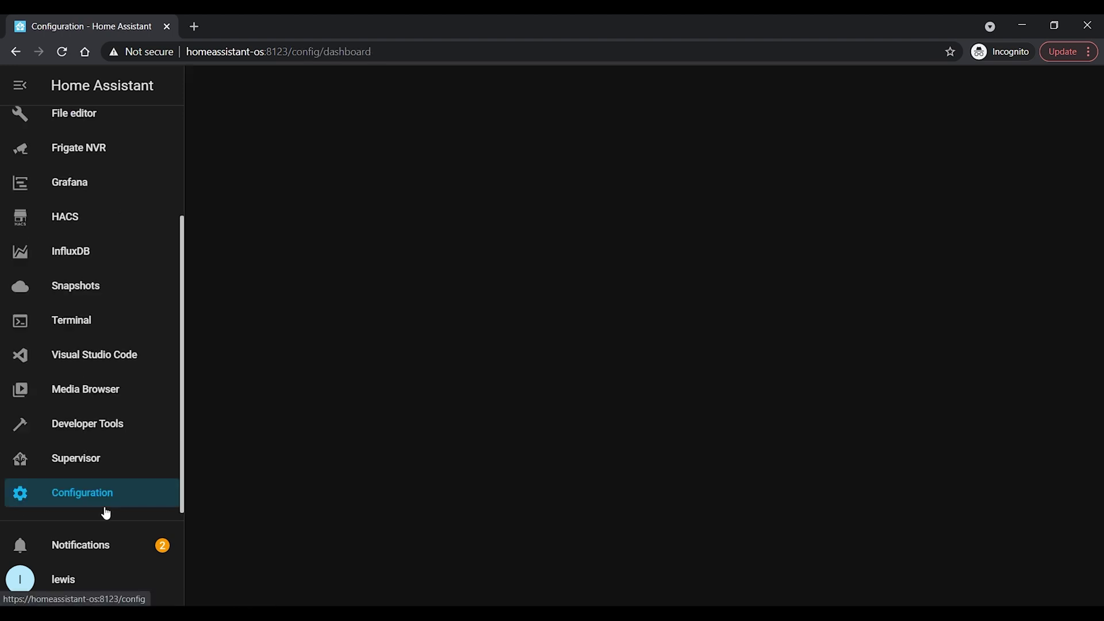
pyautogui.scroll(-10, 657, 372)
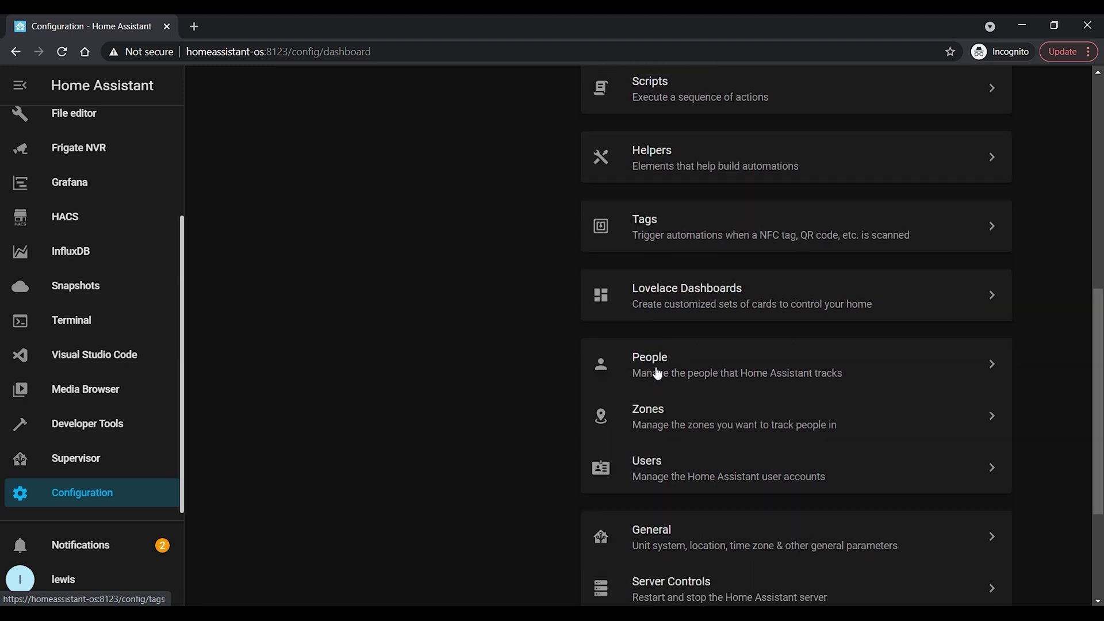
pyautogui.click(753, 520)
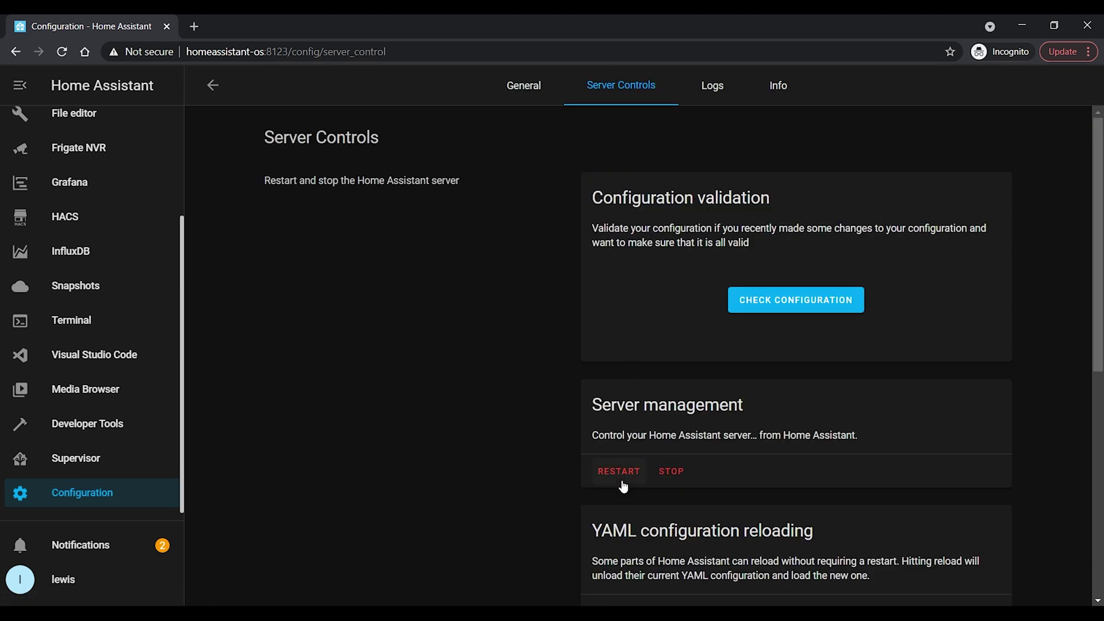
pyautogui.click(672, 473)
pyautogui.click(665, 391)
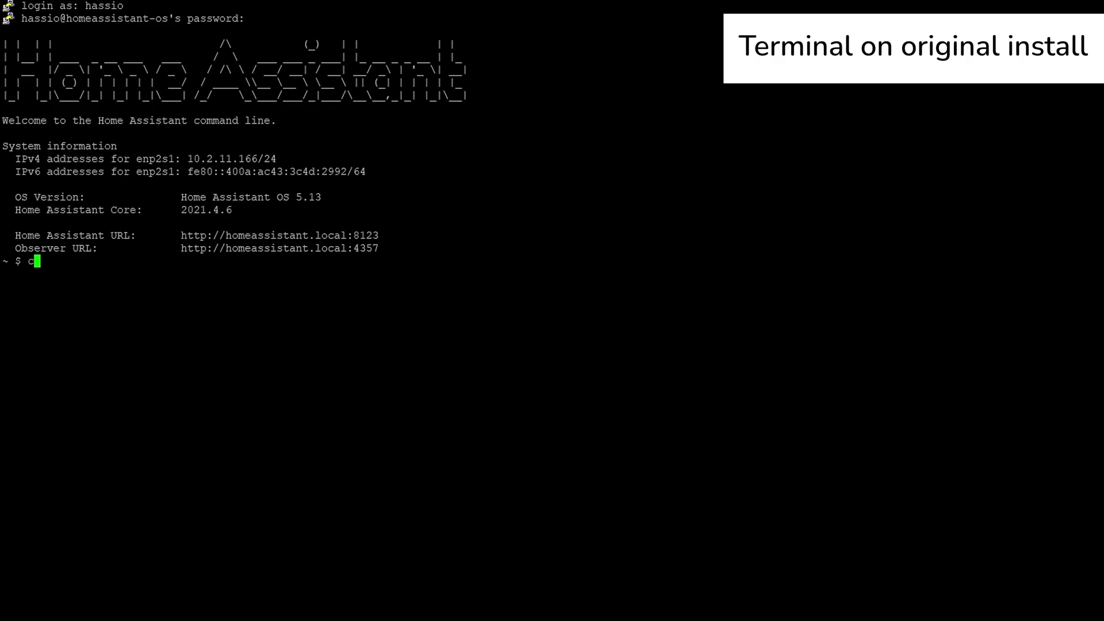
# Change to /home/hassio and list its contents with ls -lah.
pyautogui.write('d /home/hassio')
pyautogui.press('Return')
pyautogui.write('ls -lah')
pyautogui.press('Return')
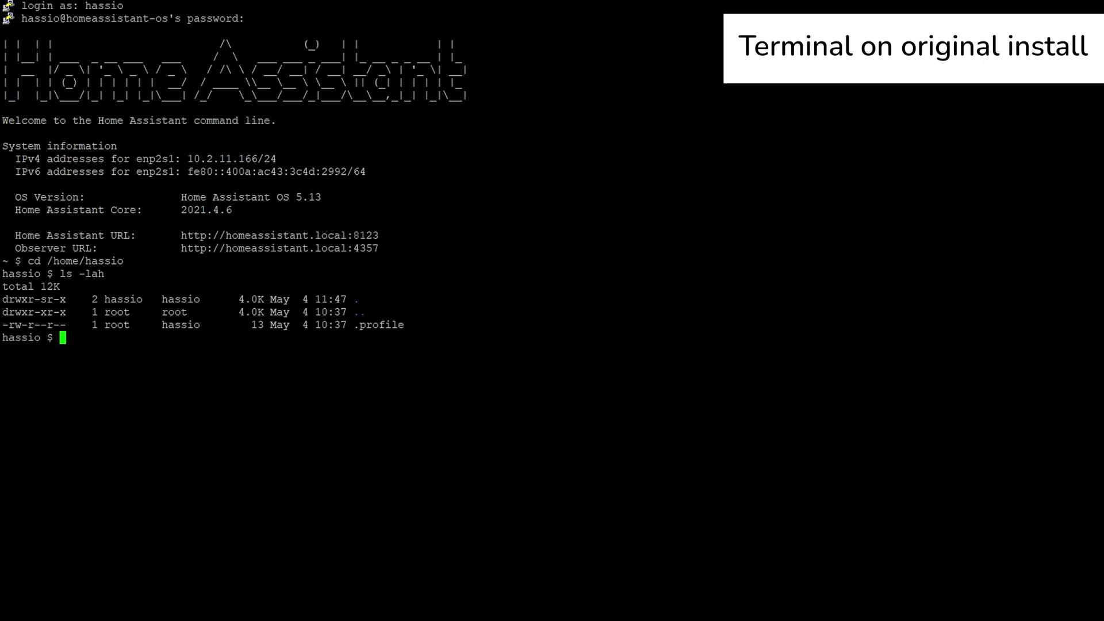
# Copy /config into /home/hassio, archive it as ha-backup.tar, and confirm with ls -lah.
pyautogui.write('cp -a /config /home/hassio')
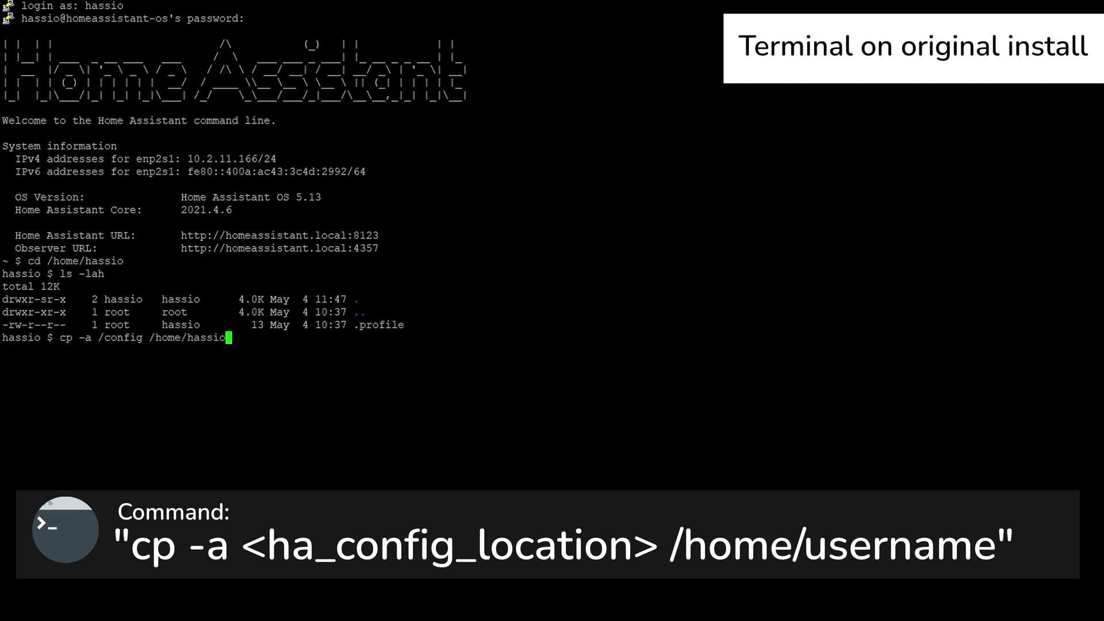
pyautogui.press('Return')
pyautogui.write('tar -cf ha-backup.tar')
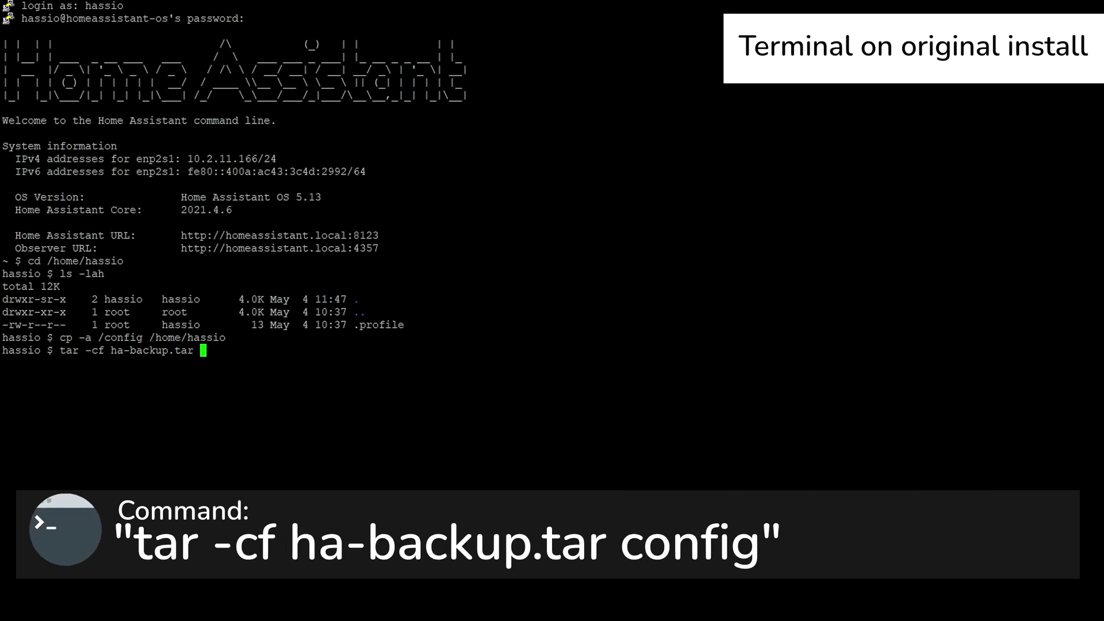
pyautogui.write(' config/')
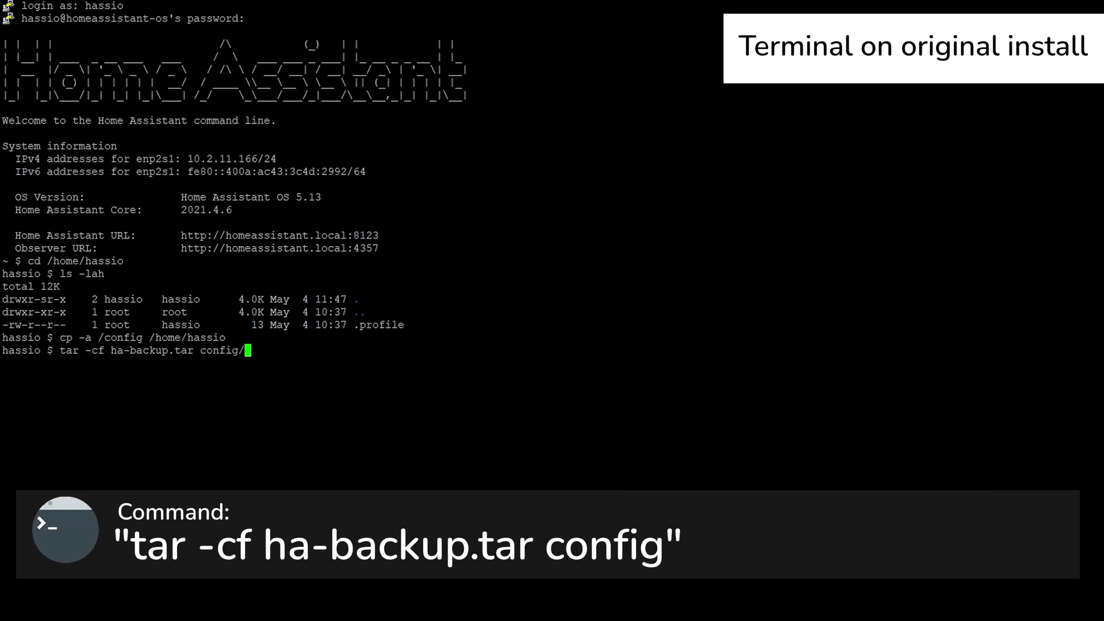
pyautogui.press('Return')
pyautogui.write('ls -lah')
pyautogui.press('Return')
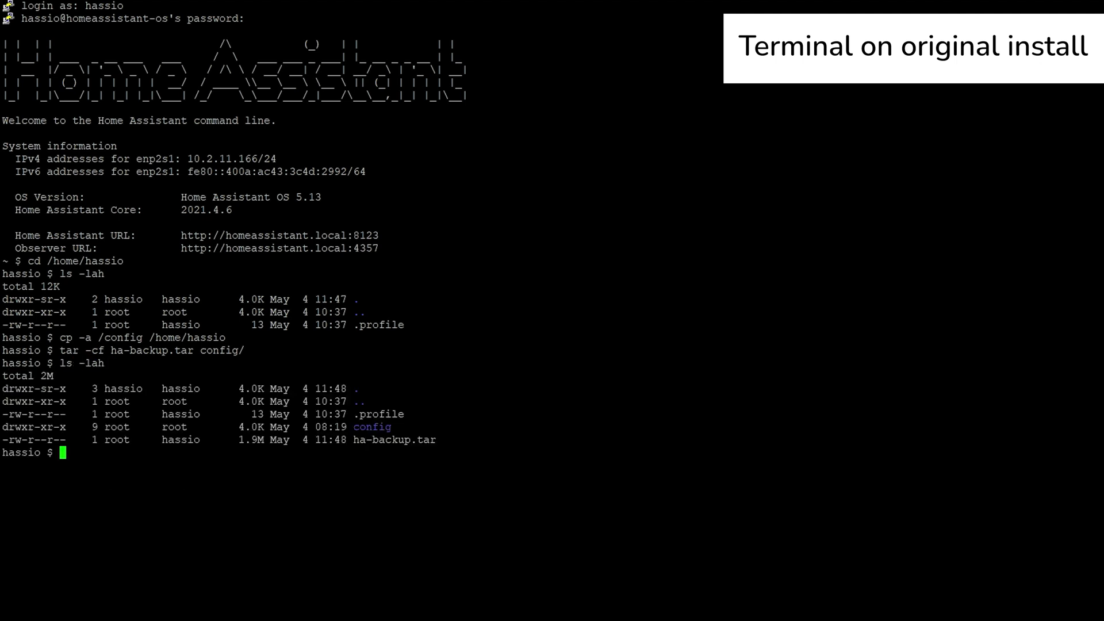
pyautogui.moveTo(347, 440); pyautogui.dragTo(436, 440)
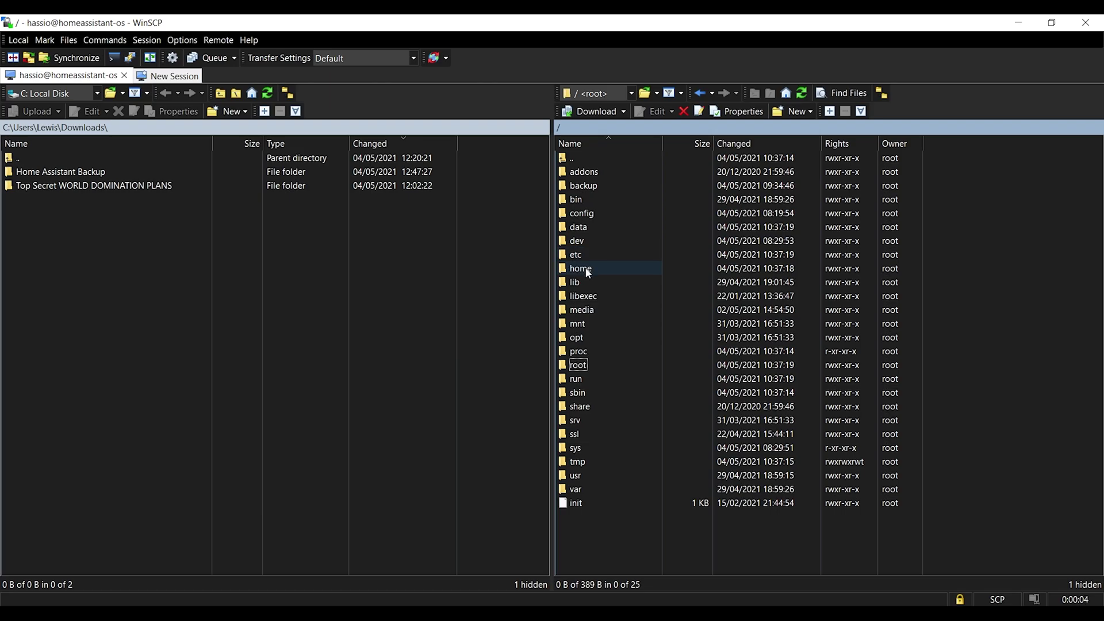
# Download ha-backup.tar from /home/hassio into the local Home Assistant Backup folder.
pyautogui.doubleClick(588, 176)
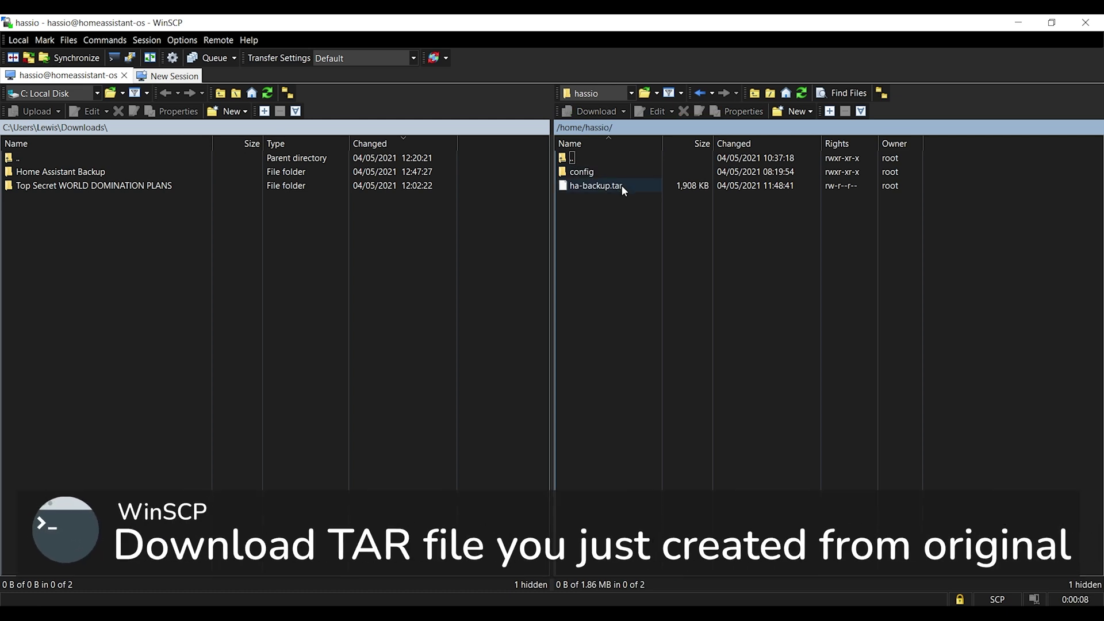
pyautogui.click(622, 185)
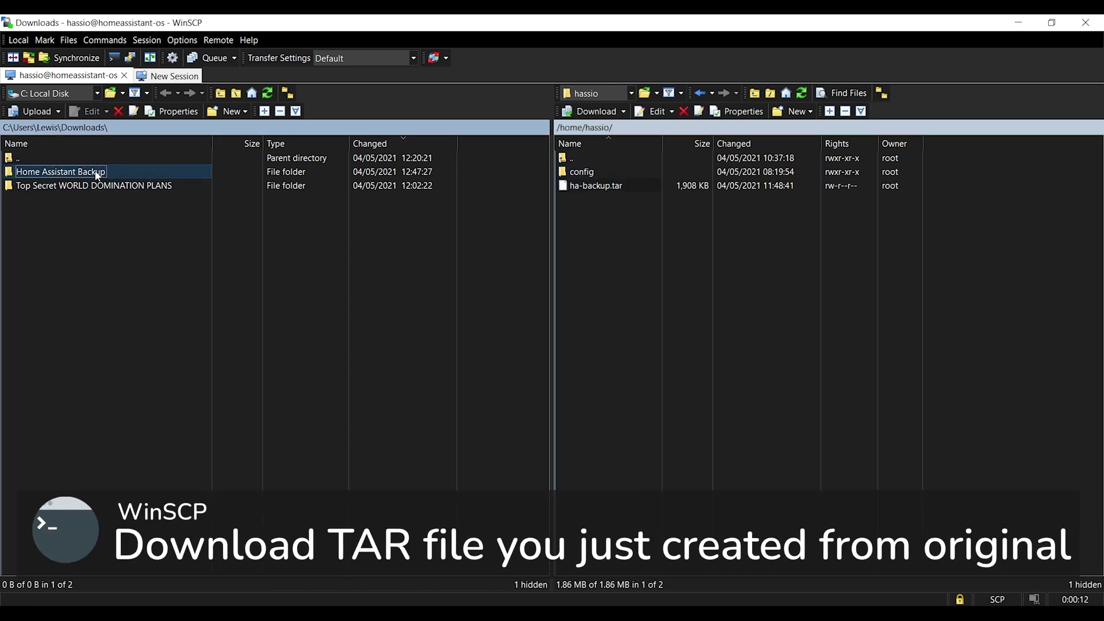
pyautogui.doubleClick(103, 172)
pyautogui.click(602, 189)
pyautogui.rightClick(602, 189)
pyautogui.click(638, 222)
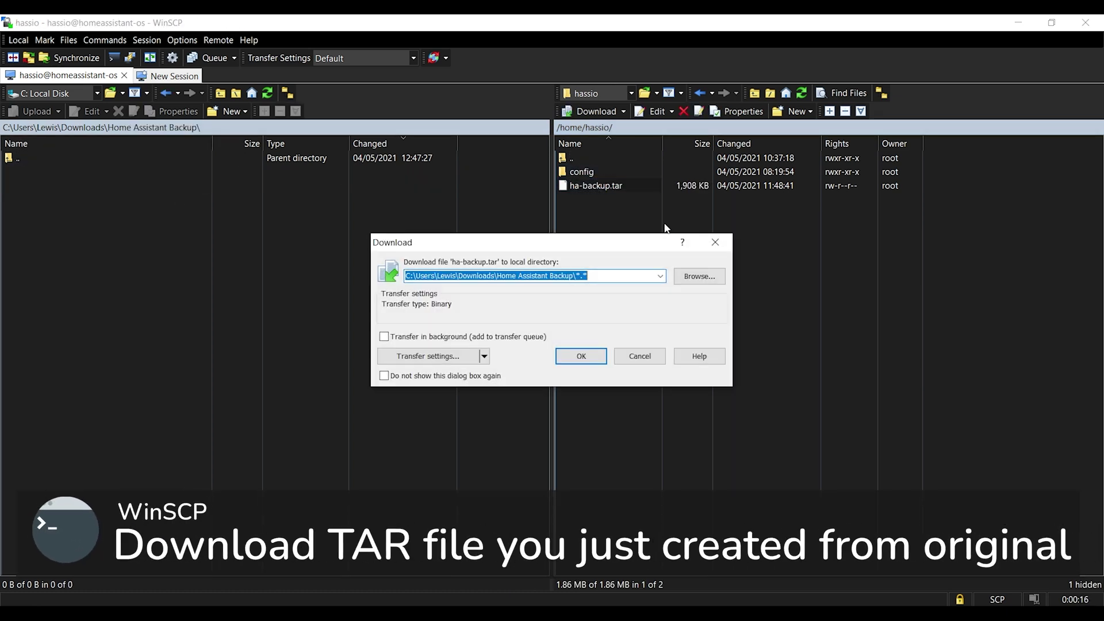
pyautogui.click(581, 355)
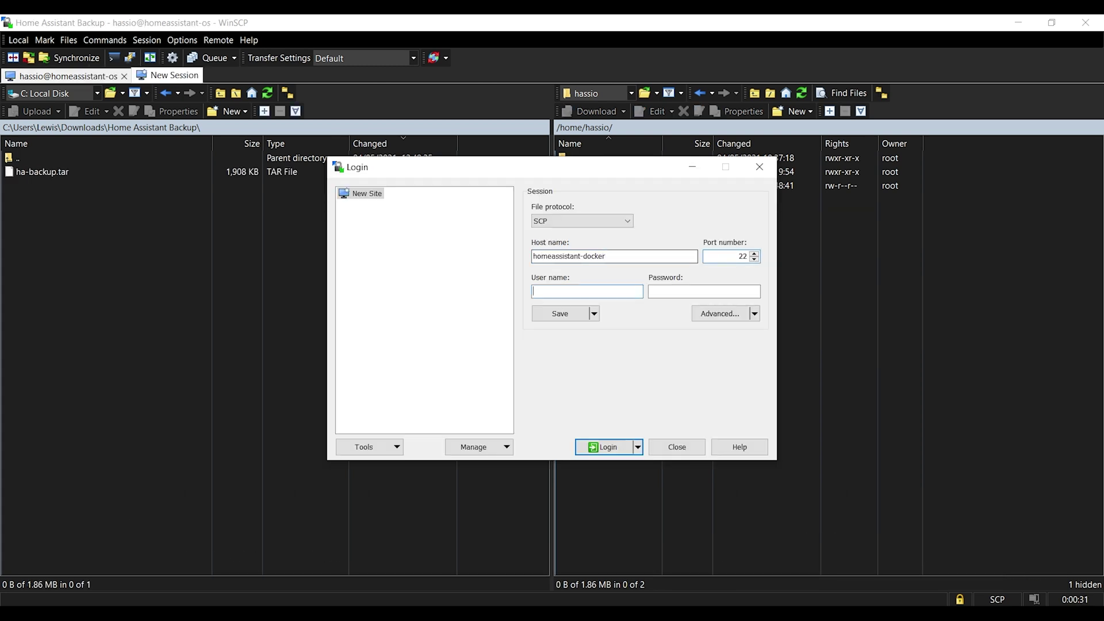
# Upload the local ha-backup.tar to the homeassistant-docker home folder and confirm with ls.
pyautogui.press('Return')
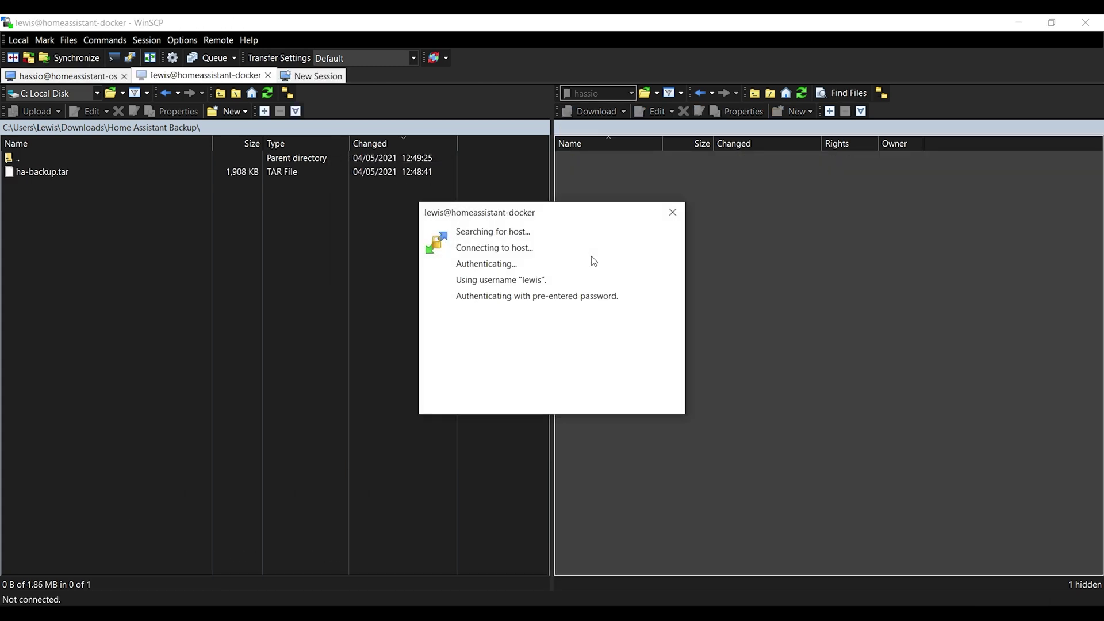
pyautogui.click(40, 171)
pyautogui.rightClick(40, 171)
pyautogui.click(111, 214)
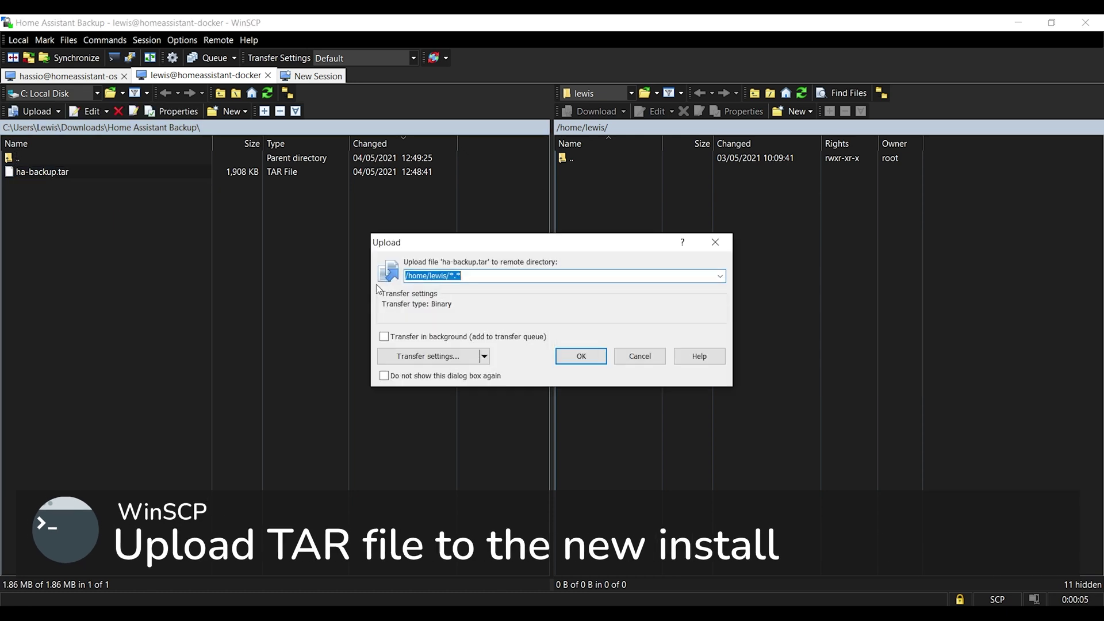
pyautogui.click(598, 356)
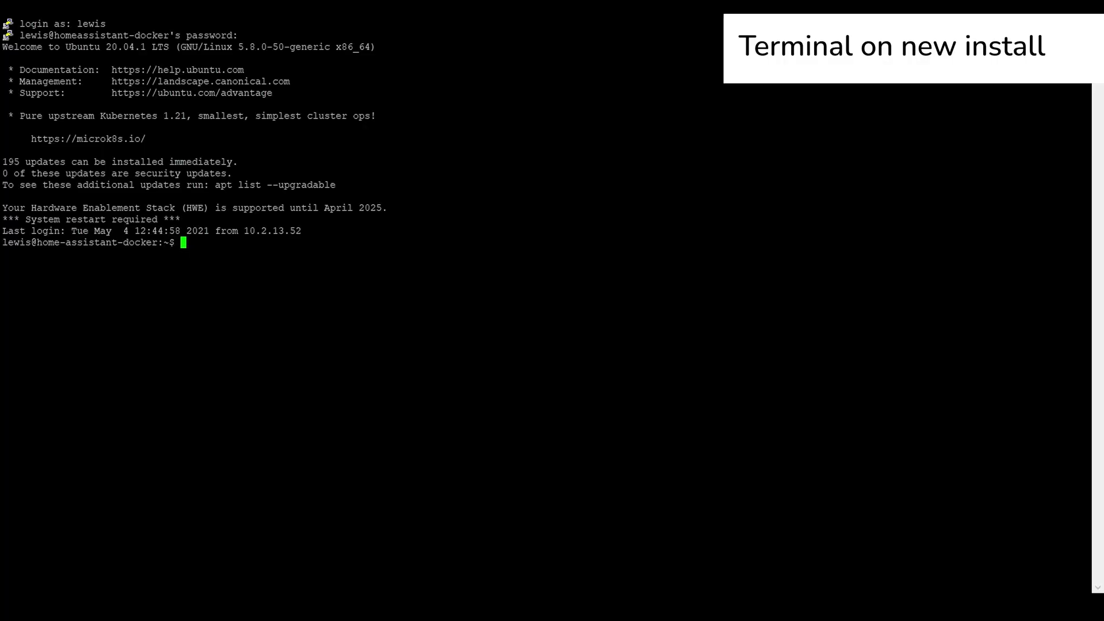
pyautogui.write('ls')
pyautogui.press('Return')
# Extract ha-backup.tar with sudo tar -xvf and stop the homeassistant container.
pyautogui.write('sudo')
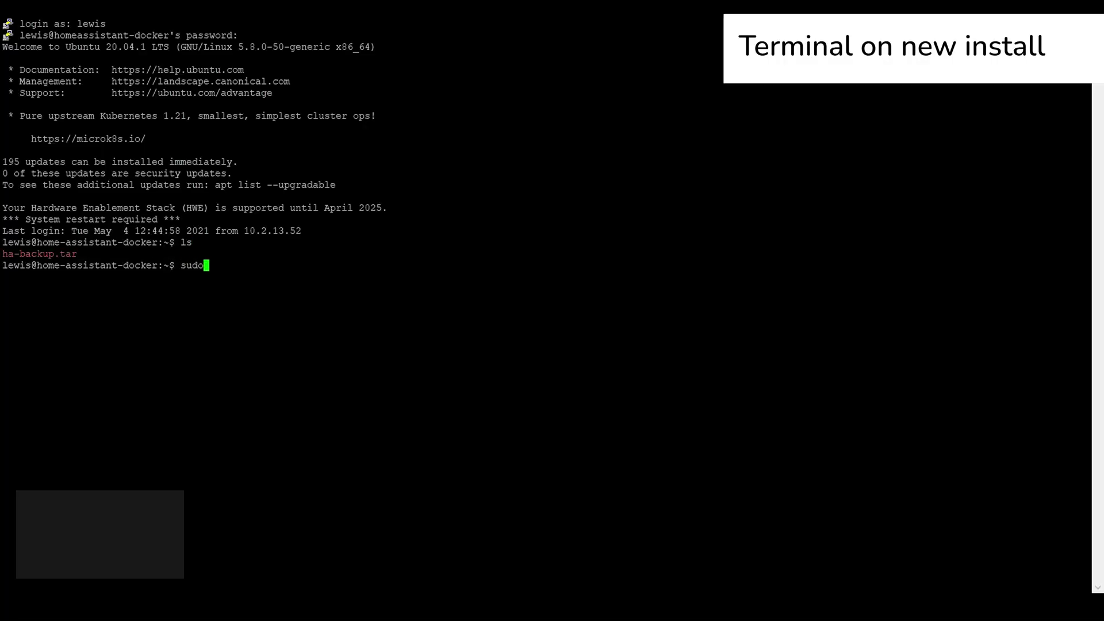
pyautogui.write(' tar -xvf')
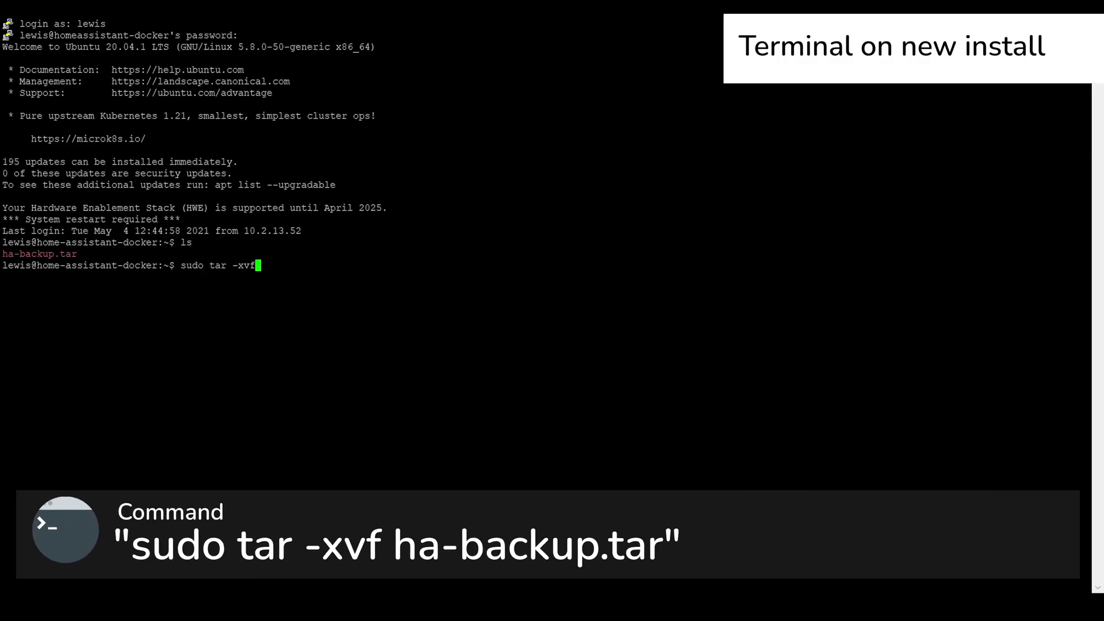
pyautogui.write(' ha-backup.tar')
pyautogui.press('Return')
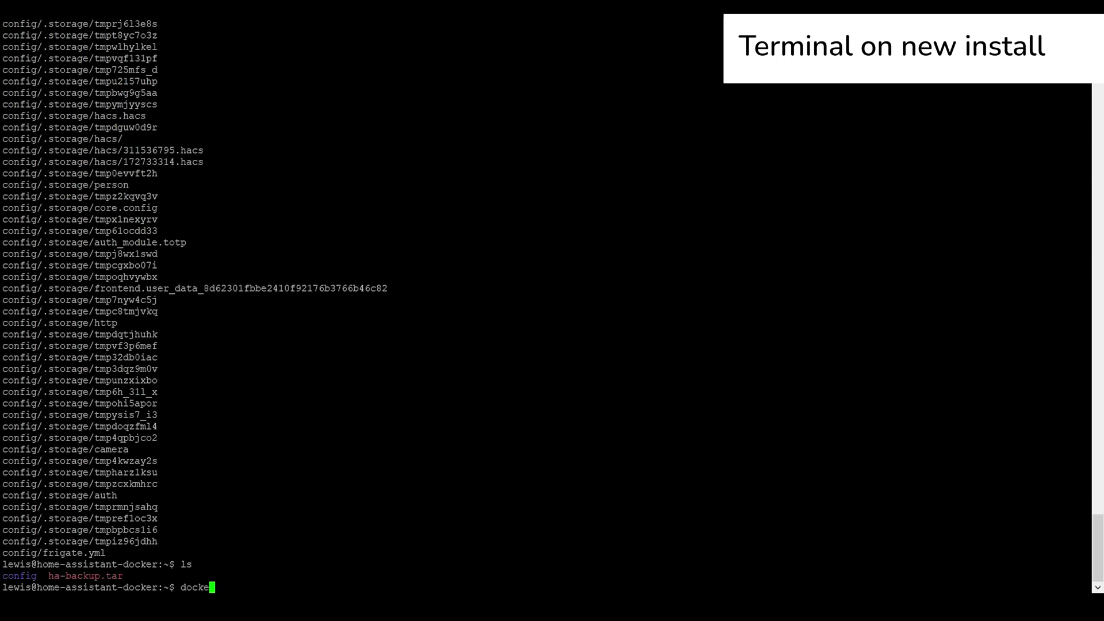
pyautogui.write('sudo docker stop homeassistant')
pyautogui.press('Return')
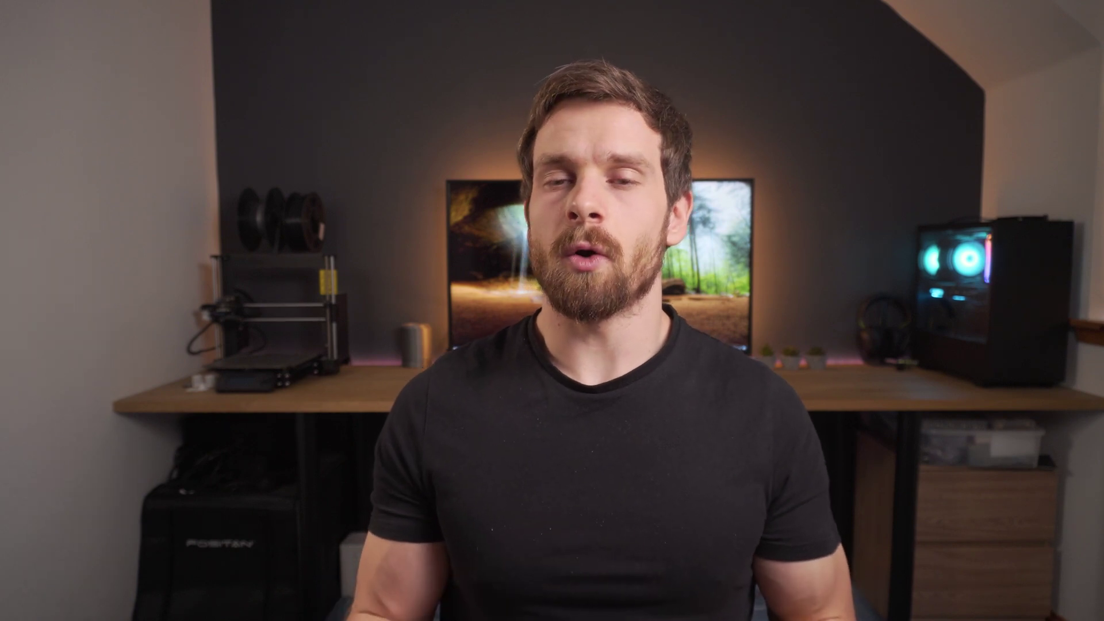
# Copy the extracted config into /opt/homeassistant and open its configuration.yaml in nano.
pyautogui.write('sudo cp')
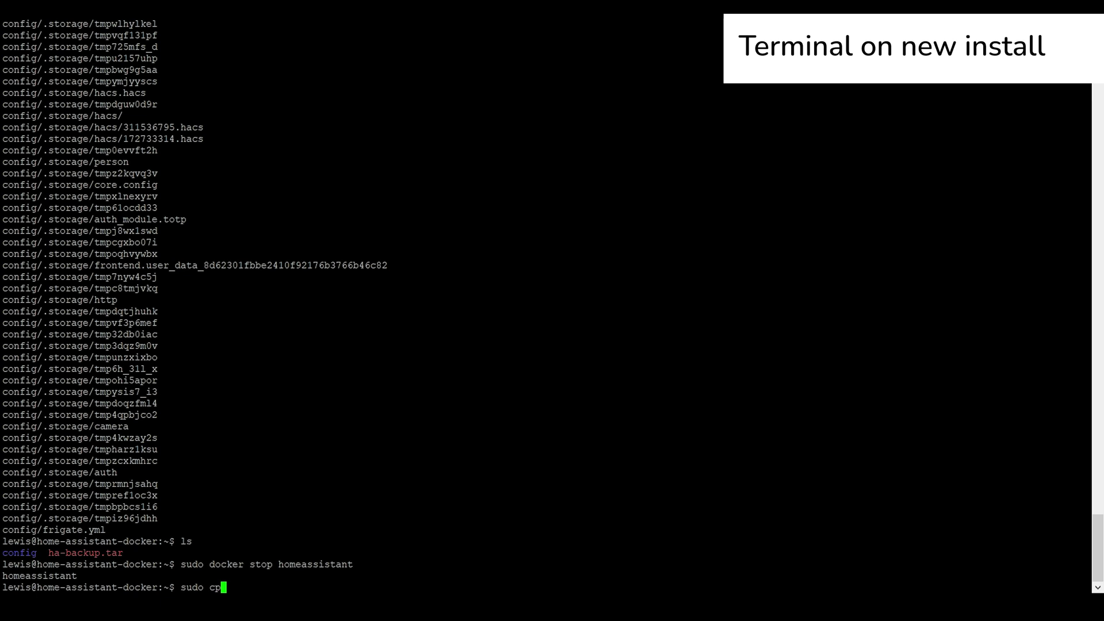
pyautogui.write(' -a /home/lewis/config/')
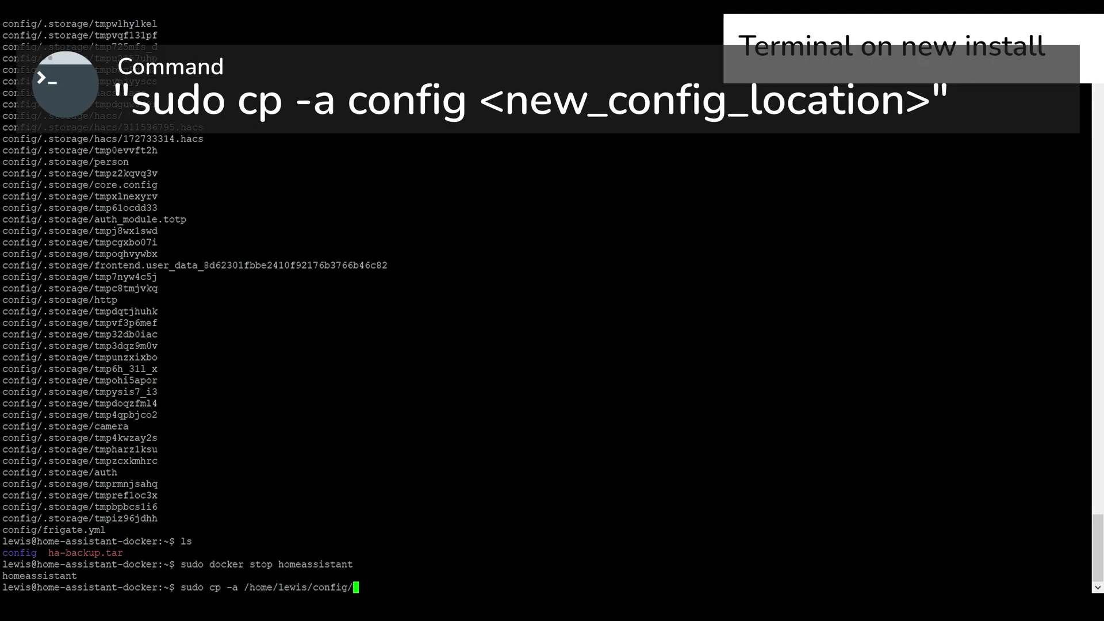
pyautogui.write(' /opt/homeassistant')
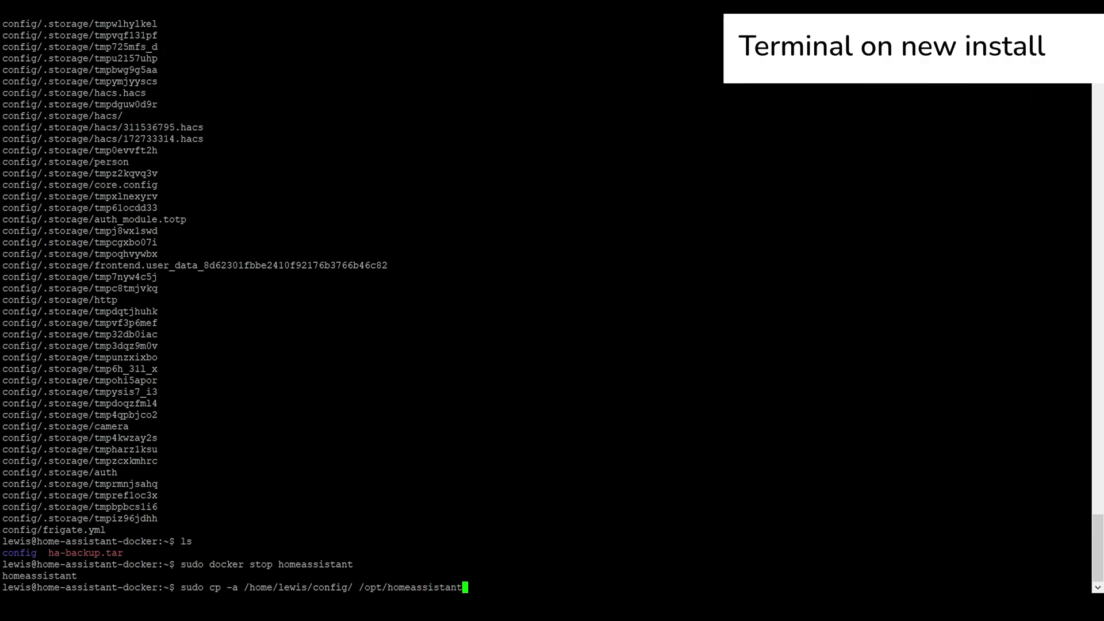
pyautogui.press('Return')
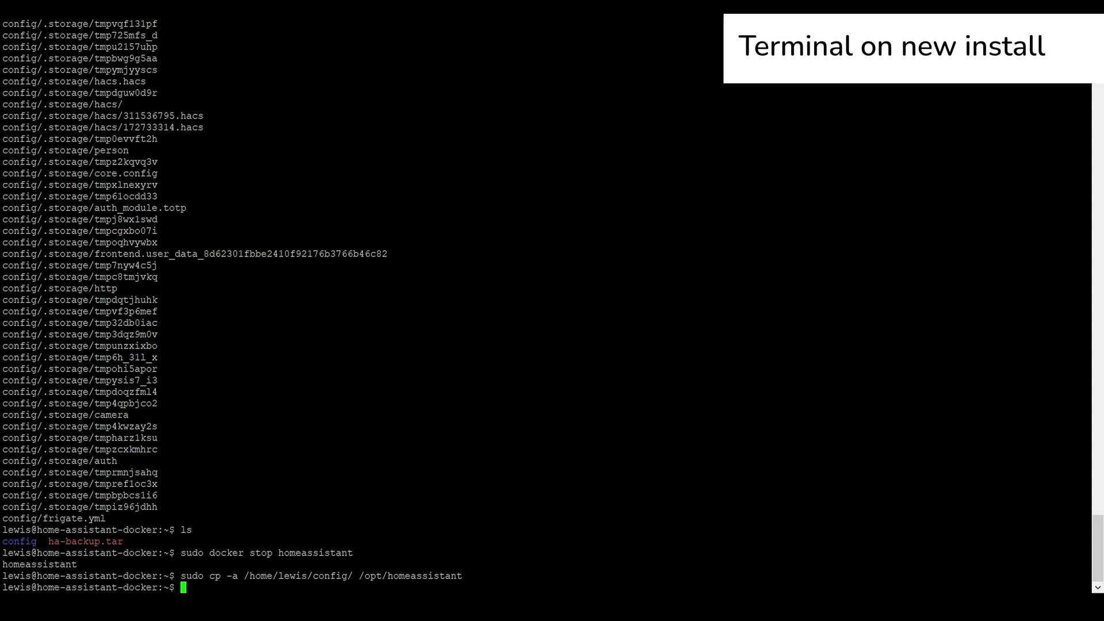
pyautogui.write('sudo nano /opt/homeassistant')
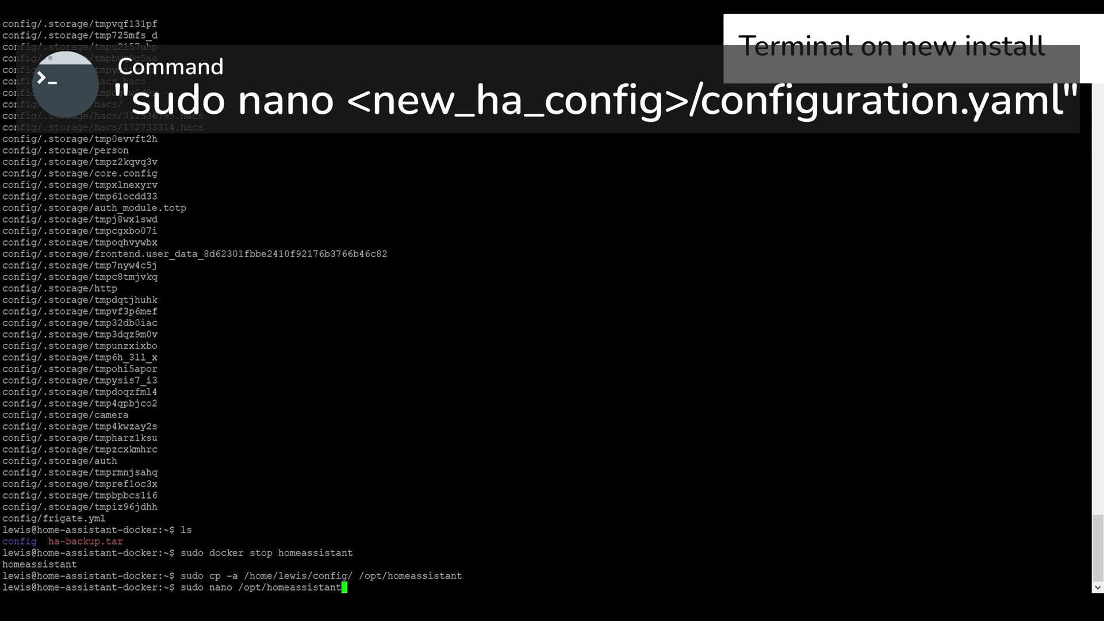
pyautogui.write('/config/configuration.yaml')
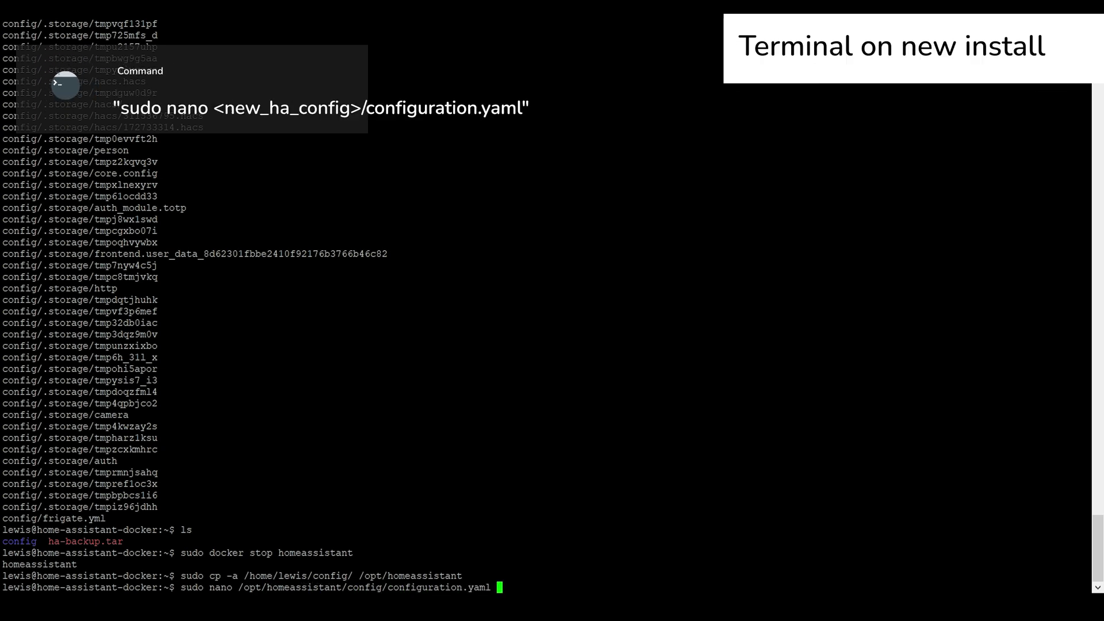
pyautogui.press('Return')
# Comment out the recorder db_url and SSL certificate/key lines with #.
pyautogui.press('Up')
pyautogui.write('#')
pyautogui.press('Down')
pyautogui.press('Left')
pyautogui.write('#')
pyautogui.press('Down')
pyautogui.press('Down')
pyautogui.write('#')
pyautogui.press('Down')
pyautogui.press('Left')
pyautogui.write('#')
pyautogui.press('Down')
# Comment out each line of the influxdb block with #.
pyautogui.press('#')
pyautogui.press('Down')
pyautogui.press('Left')
pyautogui.press('#')
pyautogui.press('Down')
pyautogui.press('Left')
pyautogui.press('#')
pyautogui.press('Down')
pyautogui.press('Left')
pyautogui.press('#')
pyautogui.press('Down')
pyautogui.press('Left')
pyautogui.press('#')
pyautogui.press('Down')
pyautogui.press('Left')
pyautogui.press('#')
pyautogui.press('Down')
pyautogui.press('Left')
pyautogui.press('#')
pyautogui.press('Down')
pyautogui.press('Left')
pyautogui.press('#')
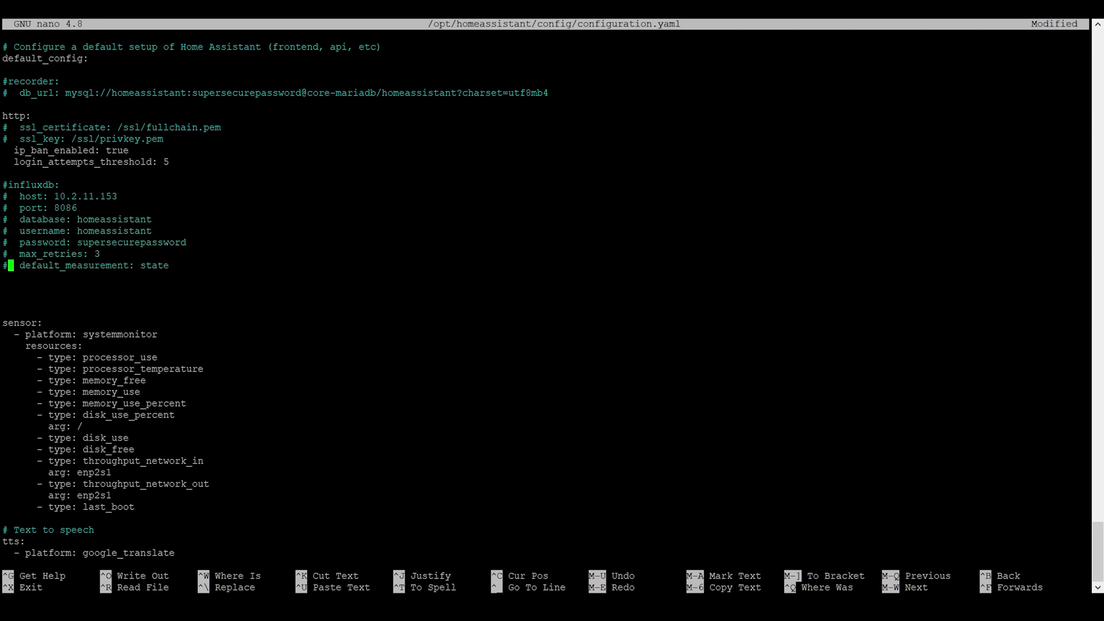
# Save configuration.yaml and exit nano.
pyautogui.hotkey('ctrl', 'o')
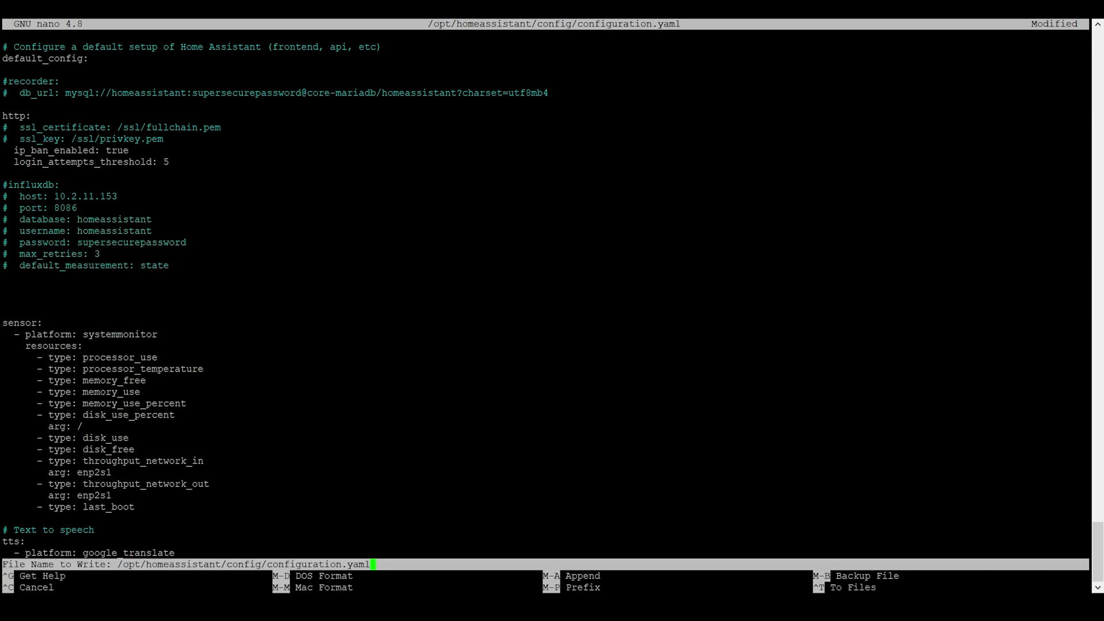
pyautogui.press('Return')
pyautogui.hotkey('ctrl', 'x')
pyautogui.write('docker start homeassistant')
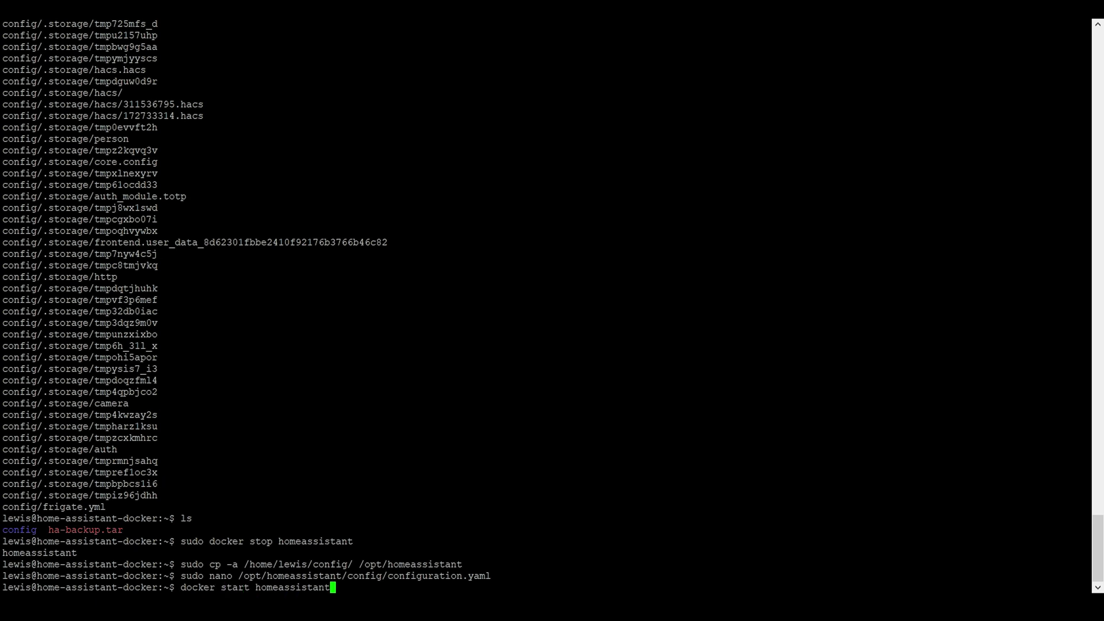
# Start the homeassistant container, retrying with sudo after the permission error.
pyautogui.press('Return')
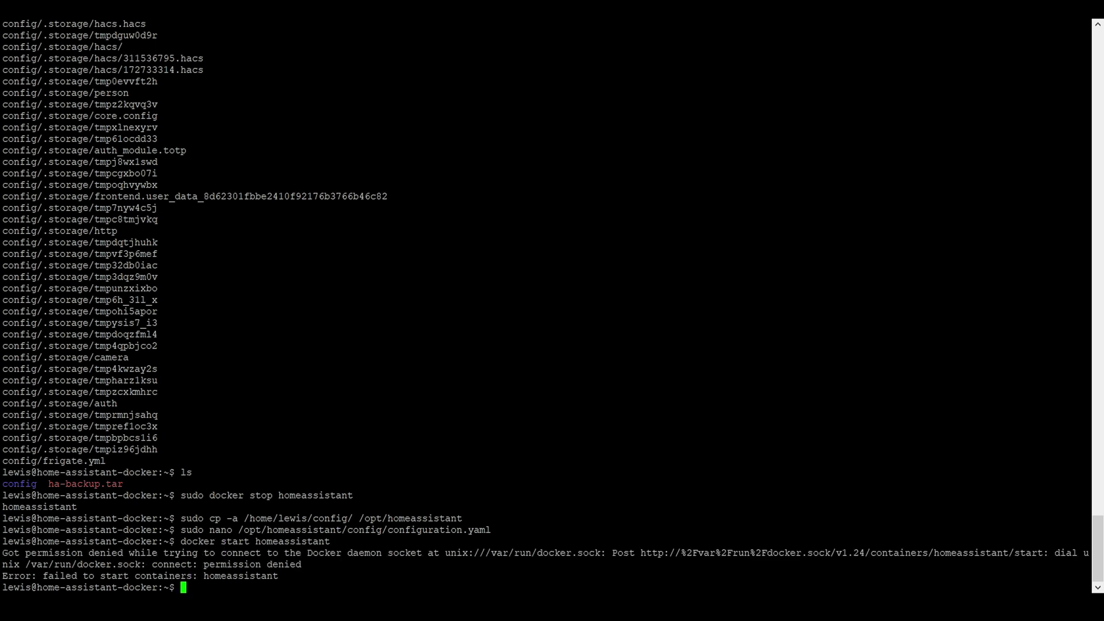
pyautogui.write('sudo docker start homeassistant')
pyautogui.press('Return')
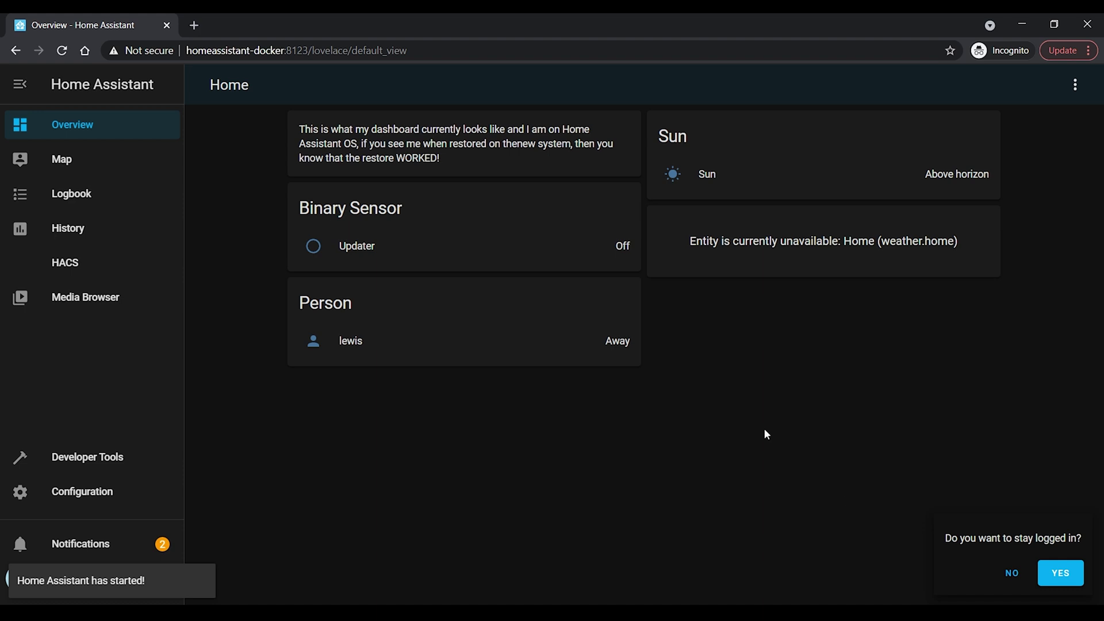
# Check the restored dashboard message on the Docker host, then open Configuration and scroll its list.
pyautogui.moveTo(296, 127); pyautogui.dragTo(490, 156)
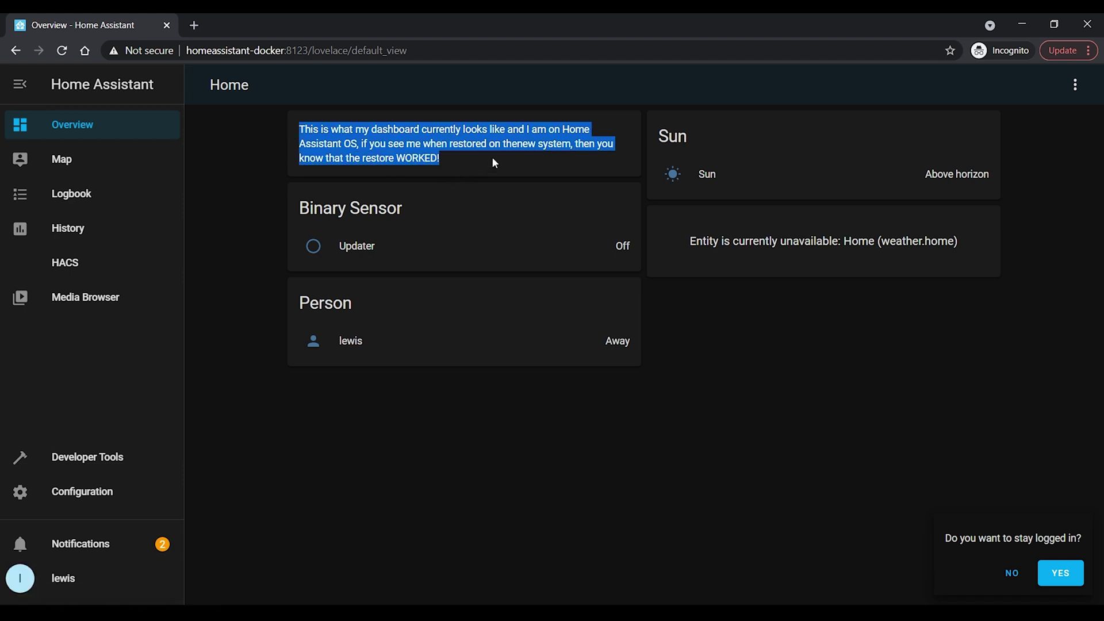
pyautogui.click(518, 146)
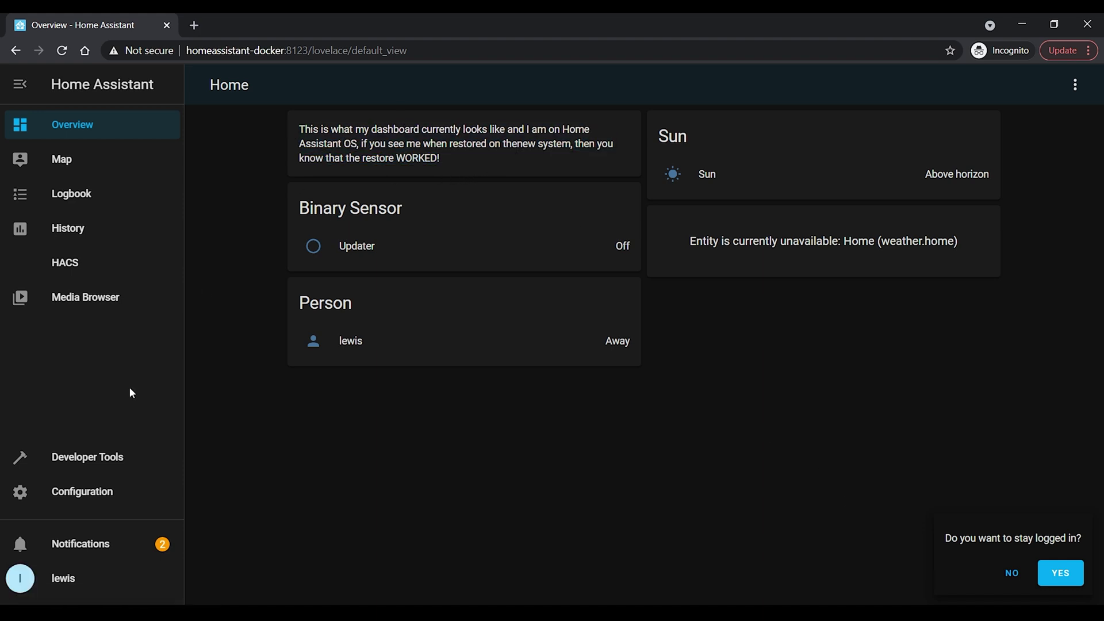
pyautogui.click(91, 492)
pyautogui.scroll(-10, 650, 311)
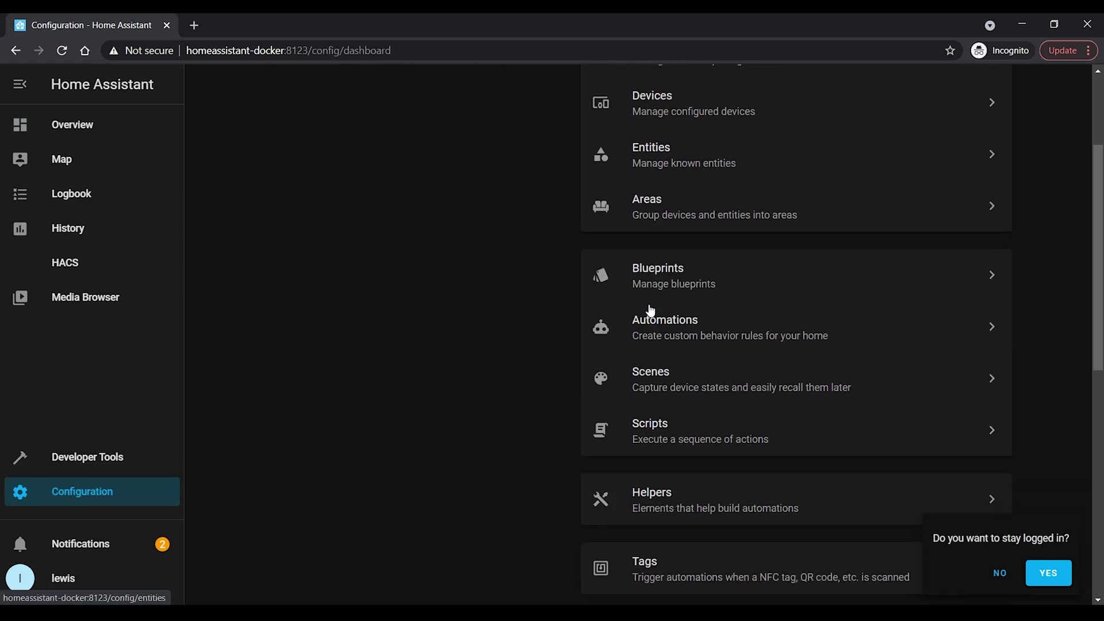
pyautogui.scroll(-1, 650, 311)
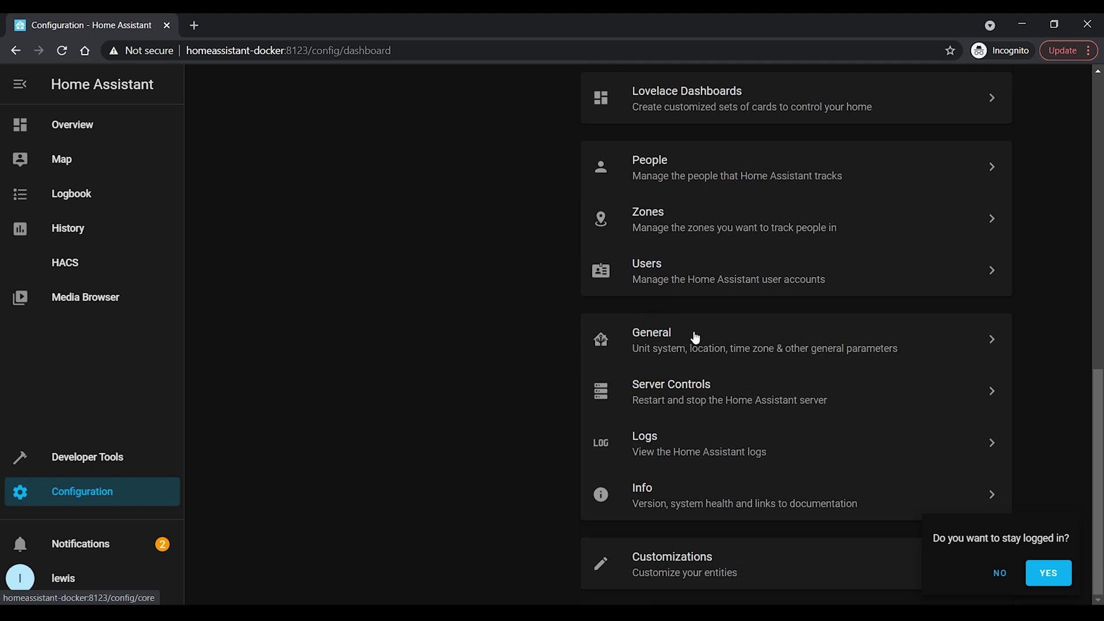